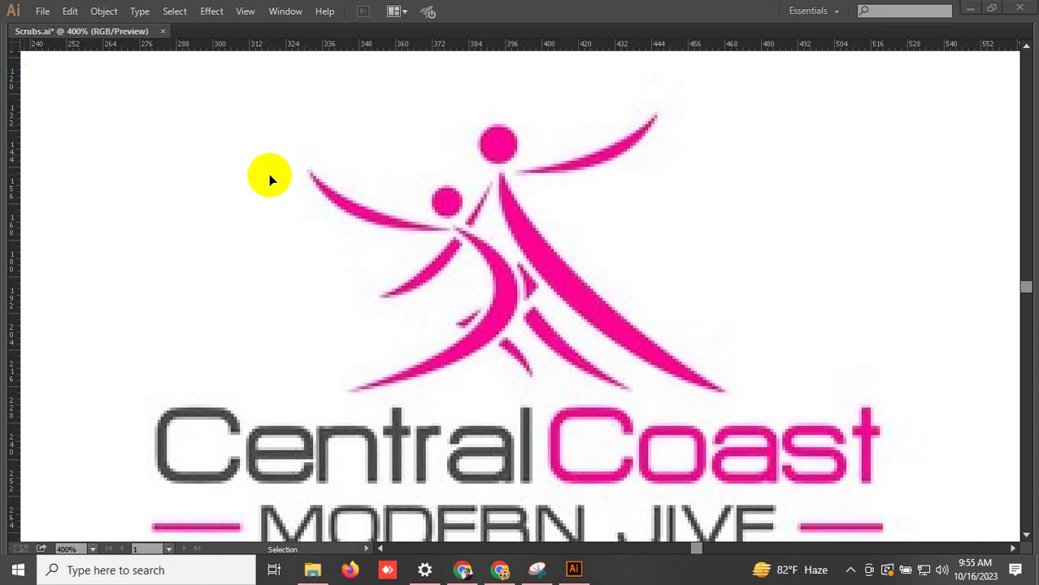
Step: Place the first anchor at the tip of the small dancer's left-reaching arm
scroll(342, 199, up, 2)
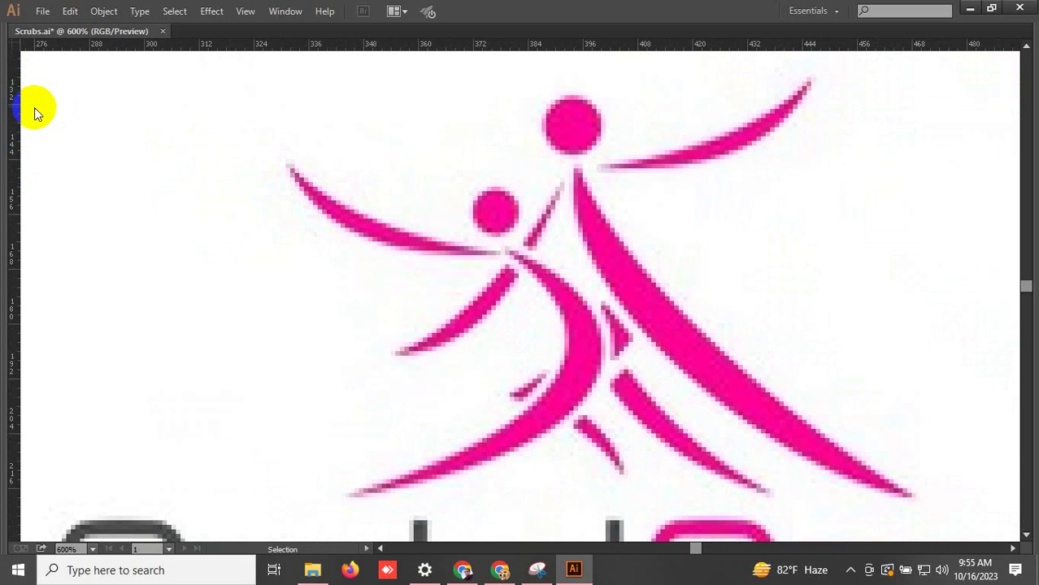
key(Tab)
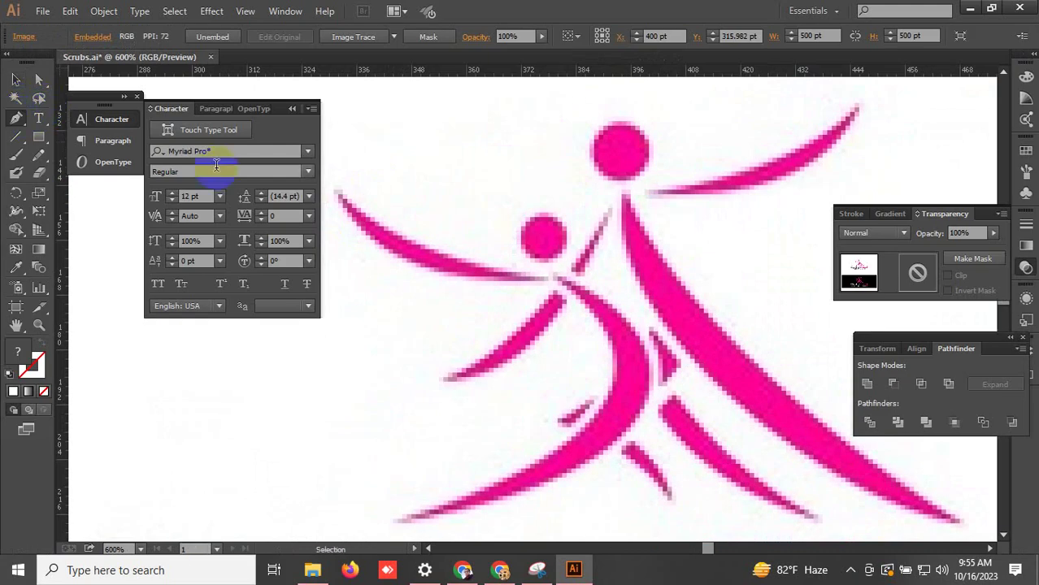
key(Tab)
scroll(267, 179, up, 2)
scroll(221, 142, up, 1)
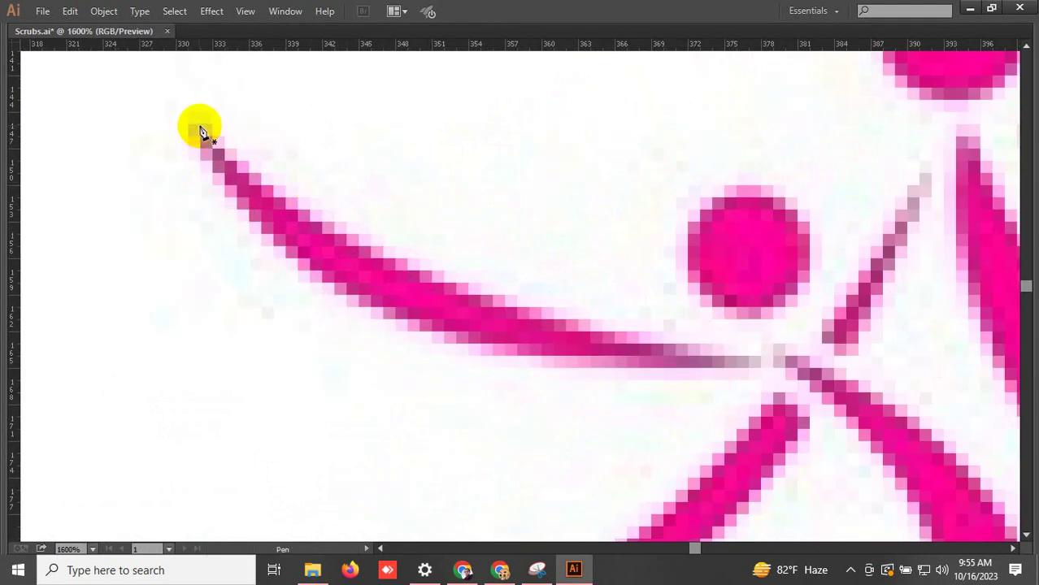
click(203, 132)
scroll(293, 219, down, 2)
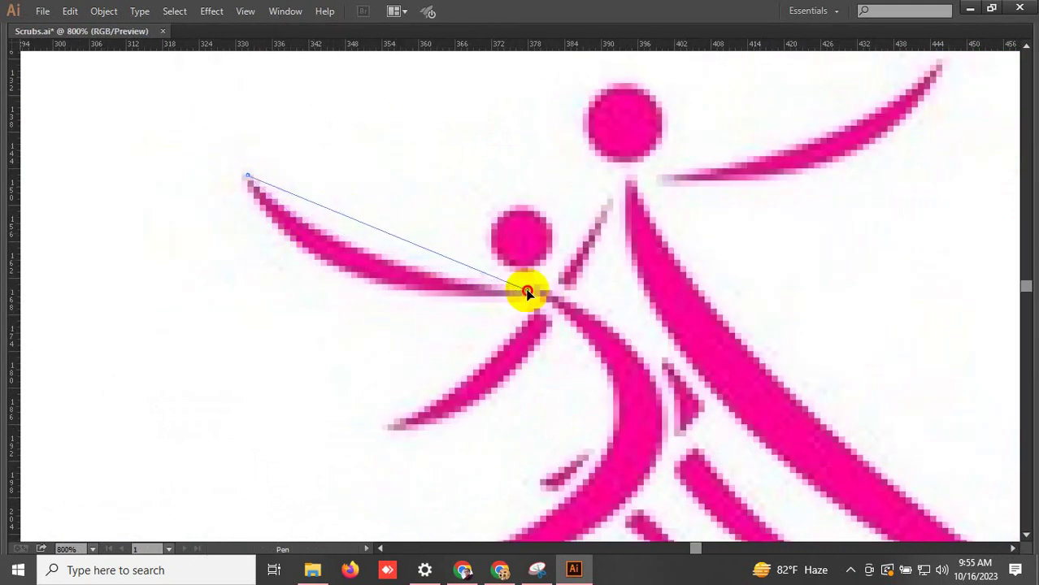
Step: Curve the outline along the arm to the body and close it along the upper edge
drag(526, 291, 728, 315)
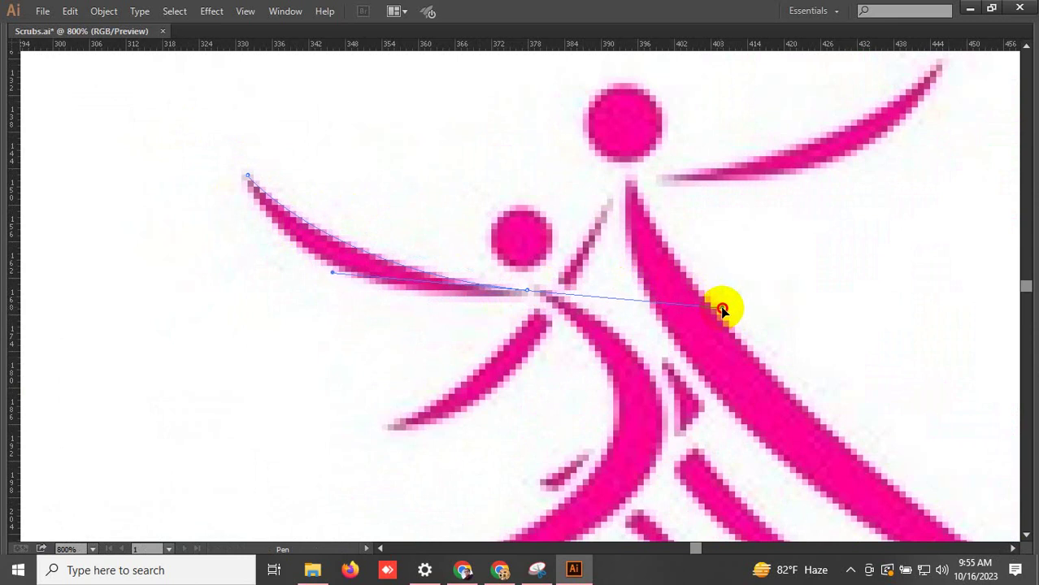
drag(526, 291, 484, 329)
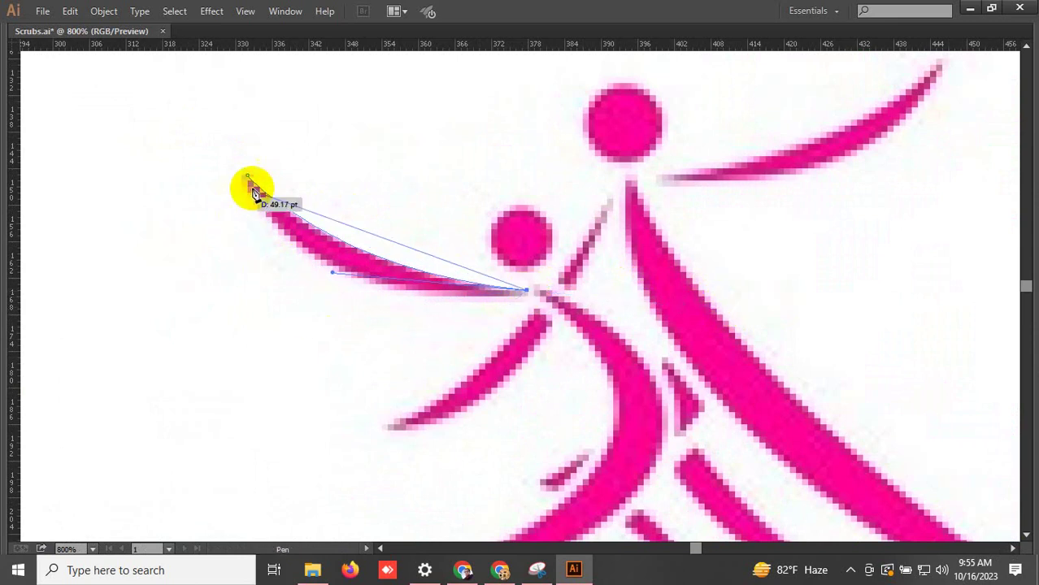
scroll(382, 277, down, 1)
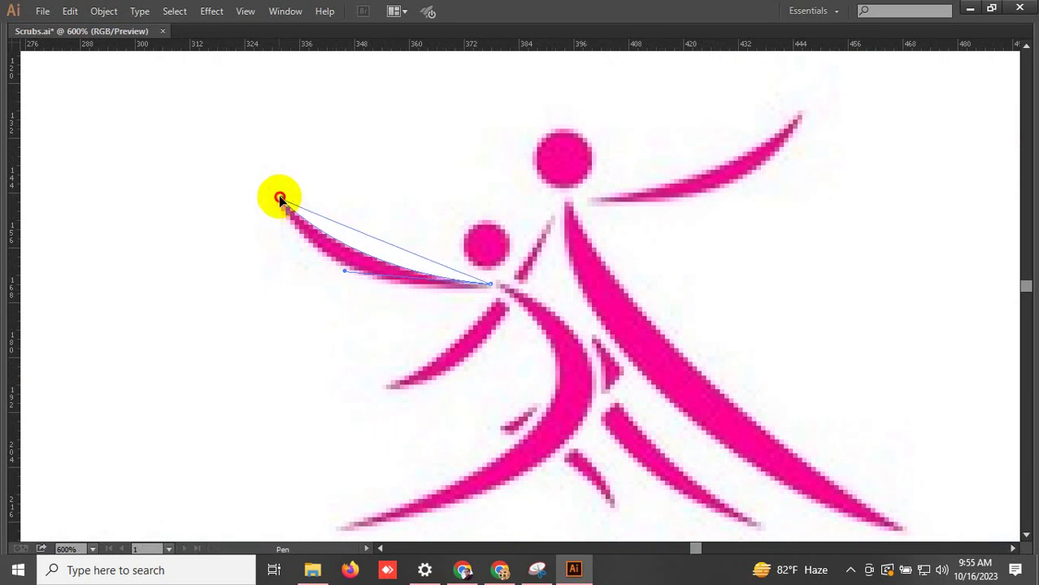
drag(282, 200, 242, 86)
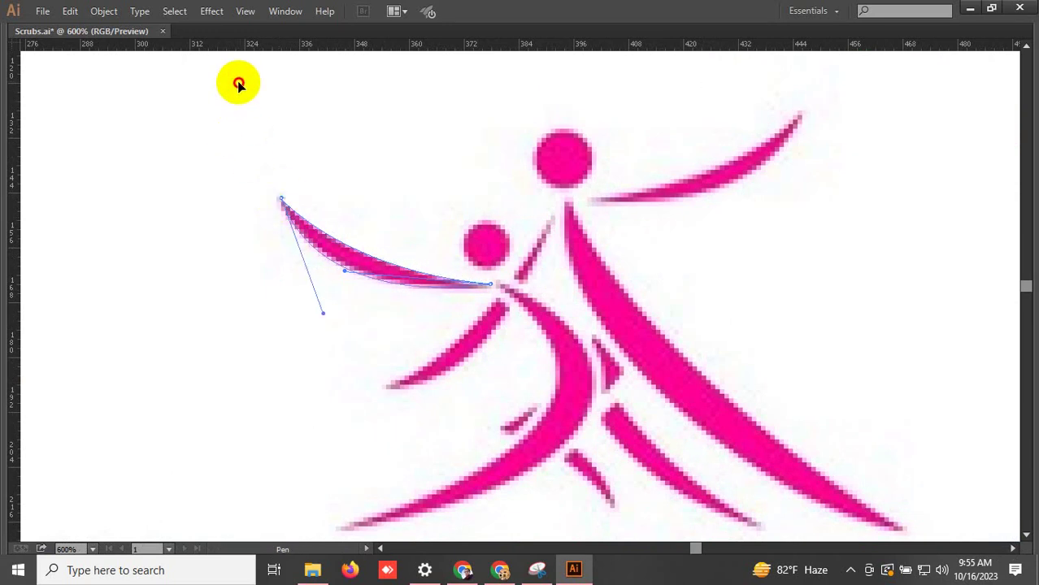
key(v)
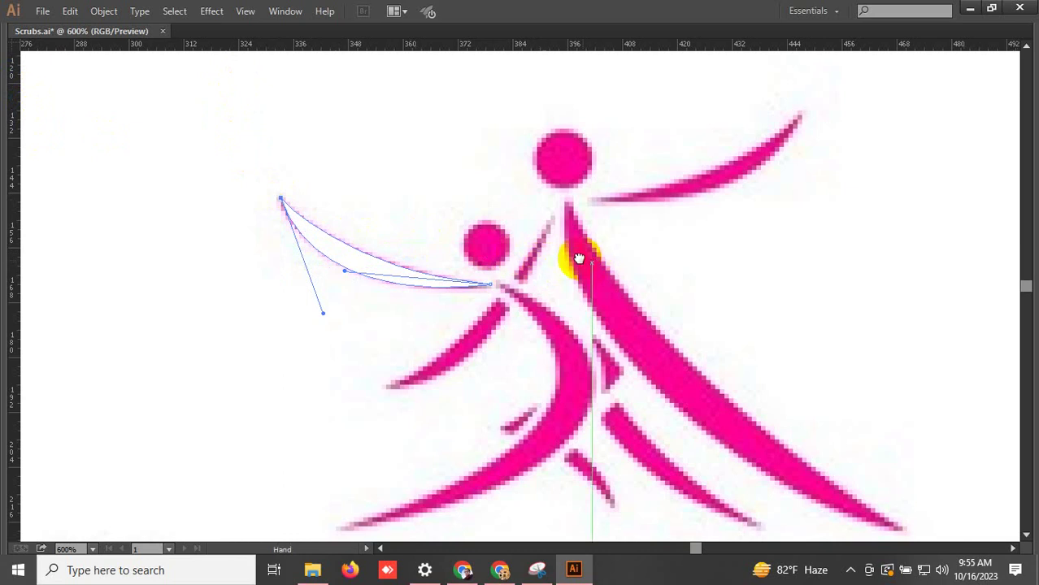
mouse_move(590, 265)
mouse_down()
mouse_move(455, 227)
mouse_move(420, 281)
mouse_up()
Step: Start the raised-arm path with a smooth anchor at the arm's tip
key(p)
click(416, 220)
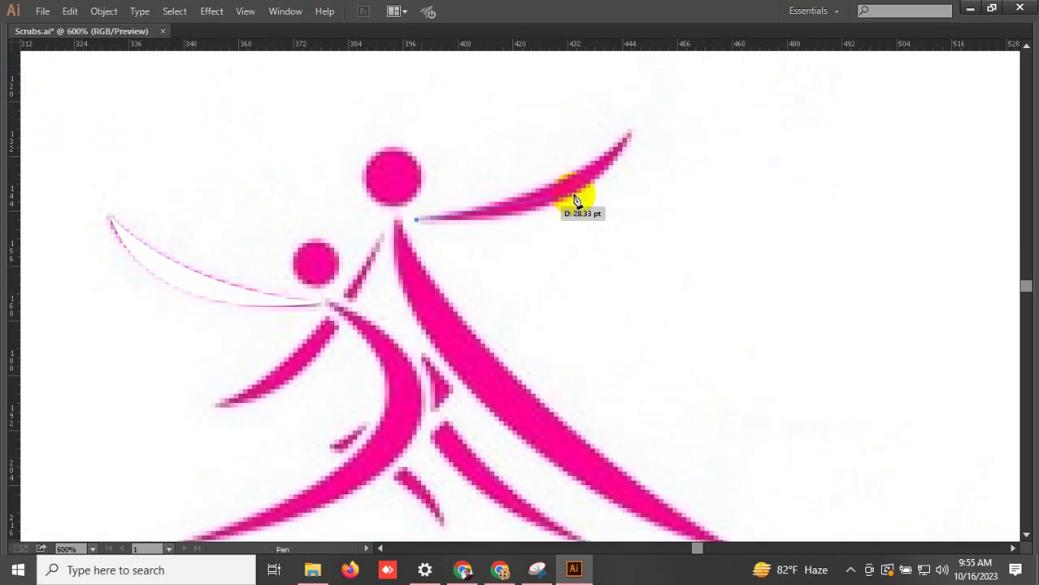
drag(447, 348, 436, 396)
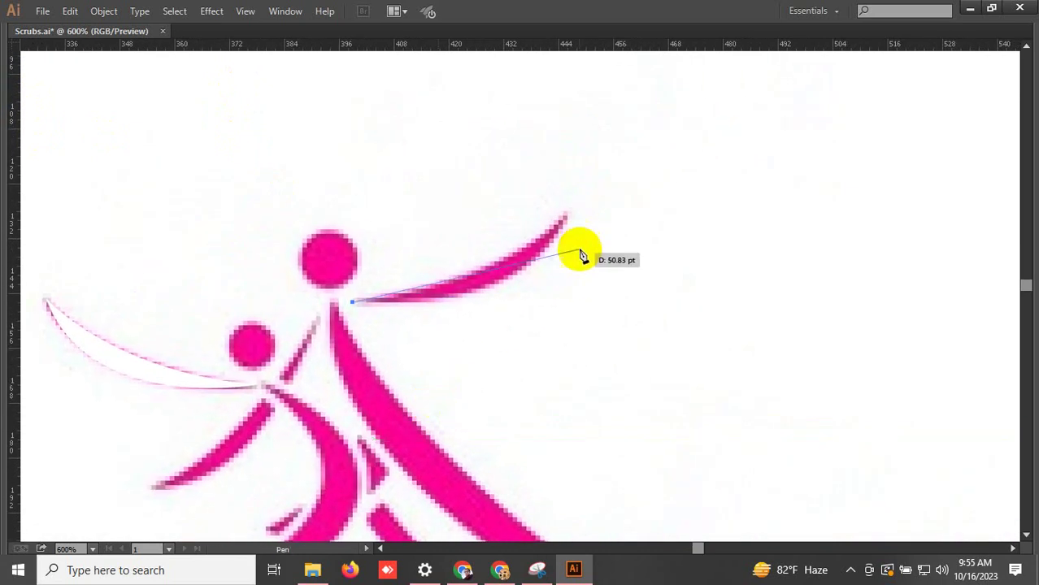
drag(569, 217, 617, 113)
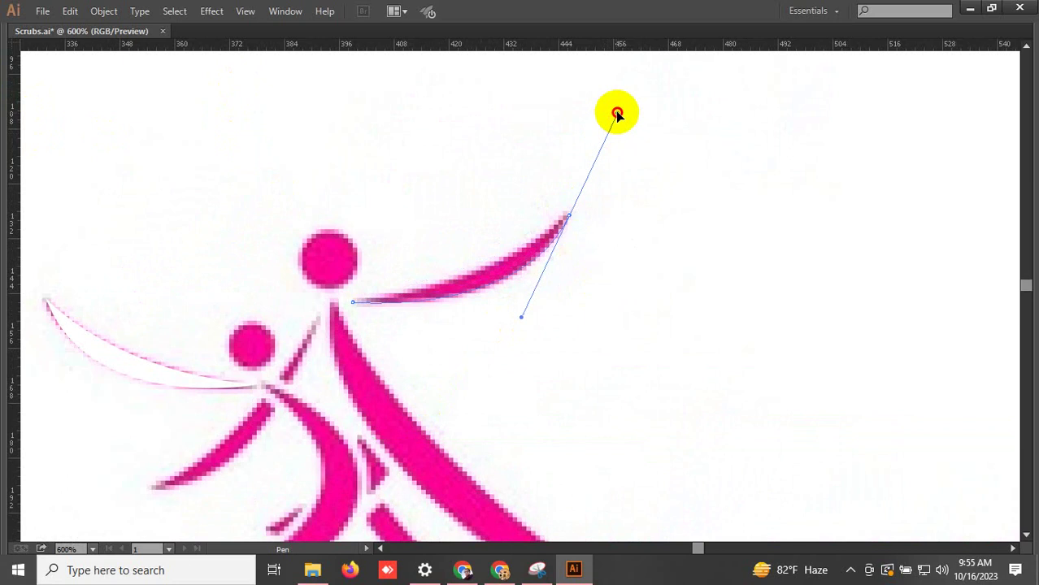
drag(569, 216, 571, 225)
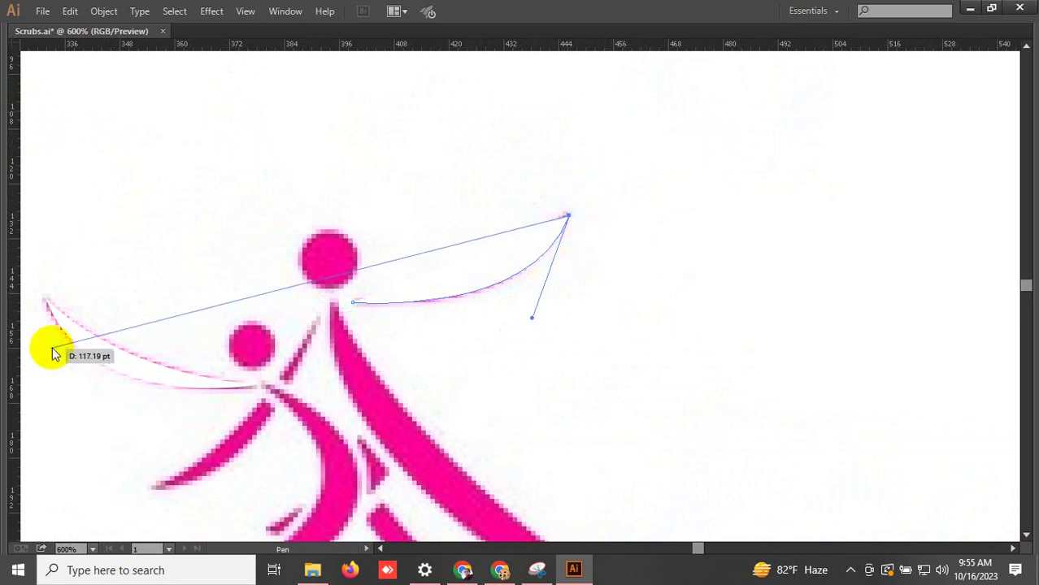
Step: Set the path's stroke colour to black
key(Tab)
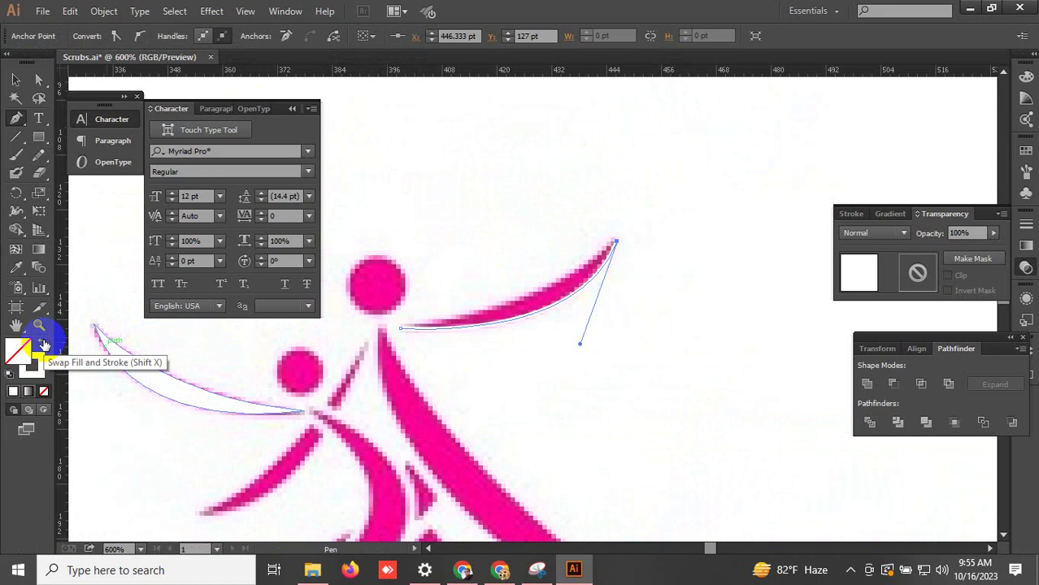
double_click(20, 348)
drag(494, 206, 308, 366)
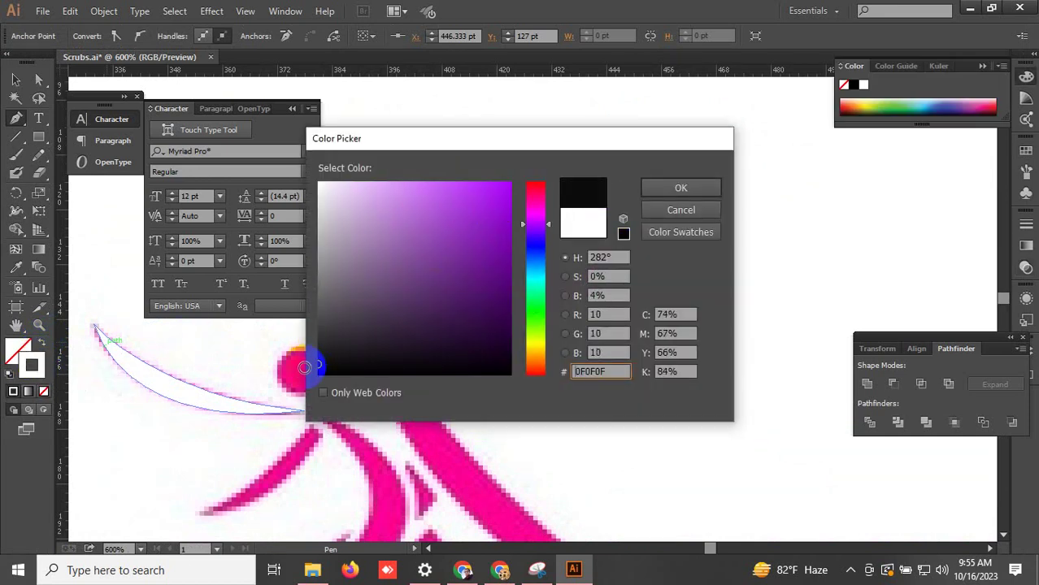
click(680, 189)
click(41, 116)
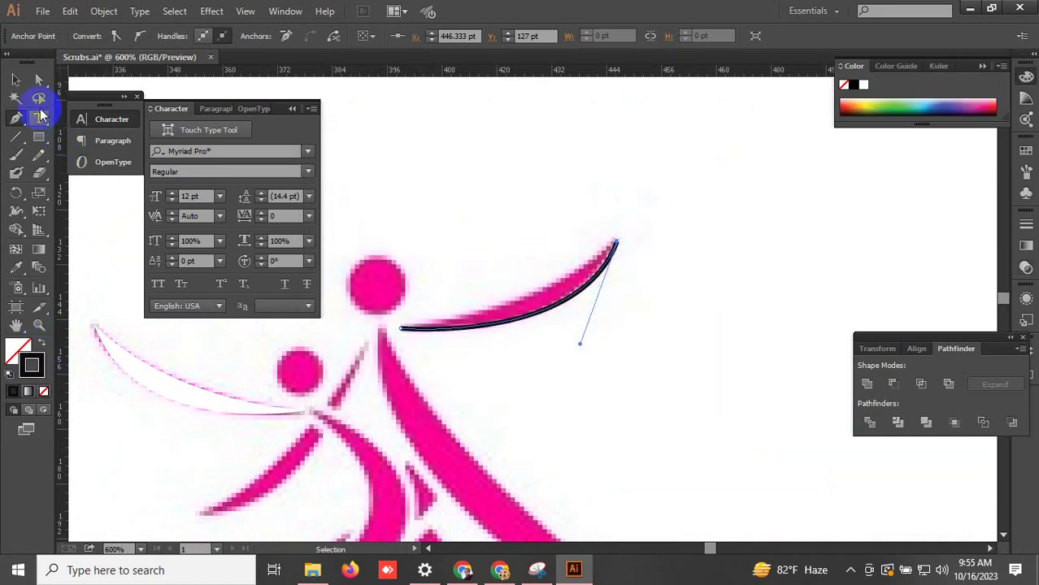
key(Tab)
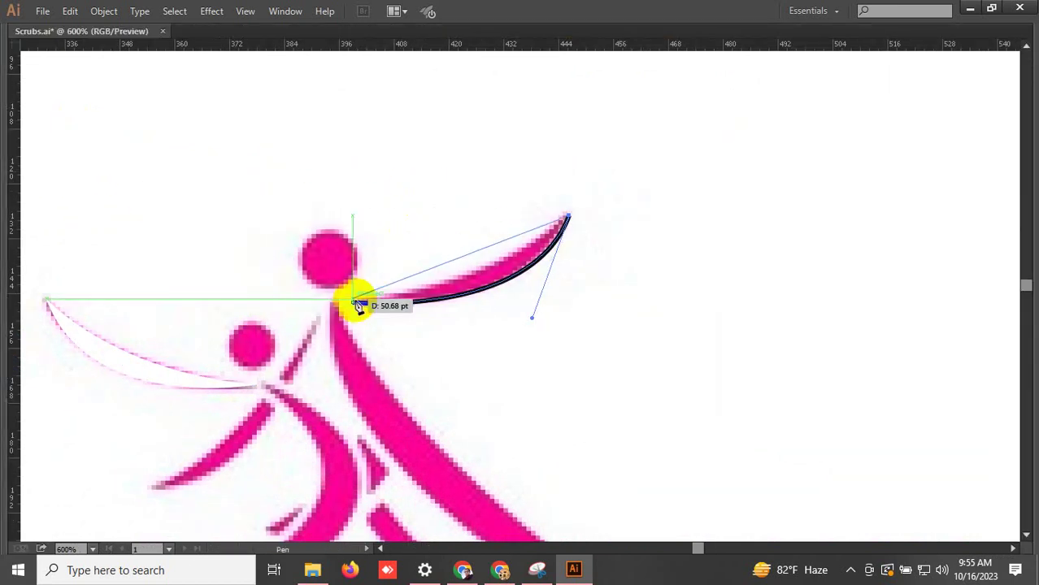
Step: Close the arm path along its upper edge and copy the head's pink onto it
drag(357, 307, 269, 268)
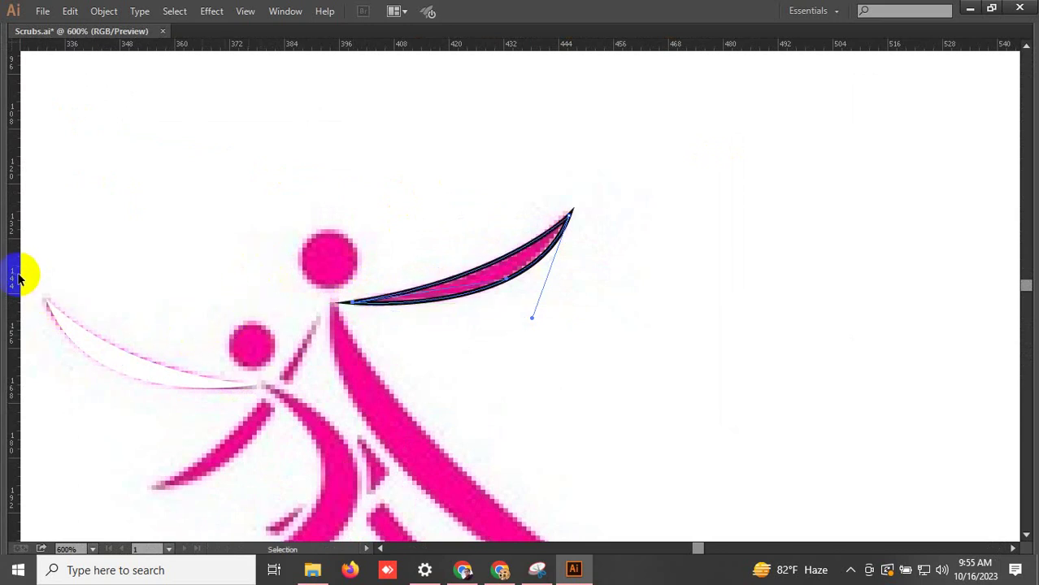
key(Tab)
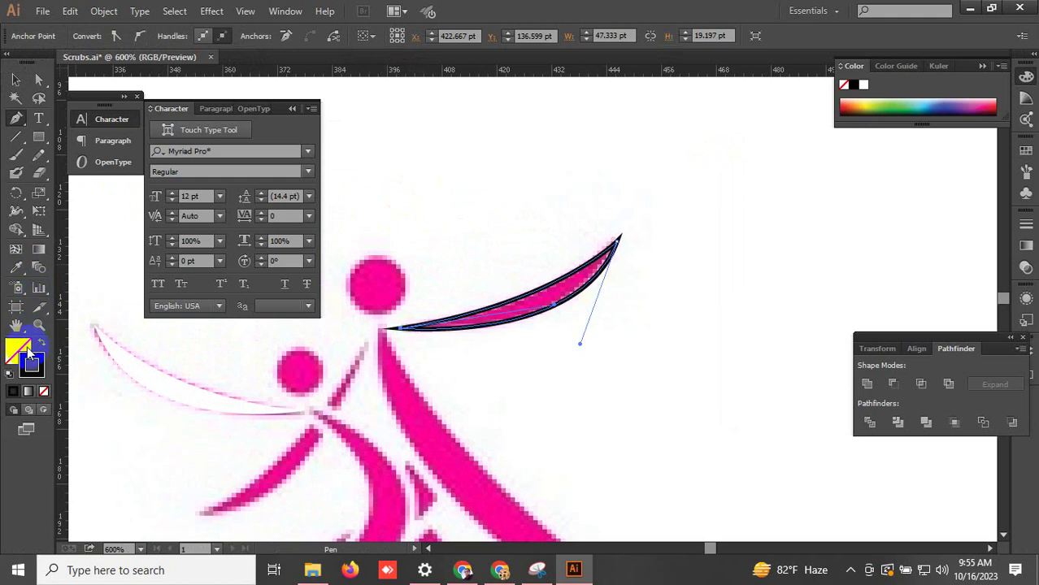
click(27, 292)
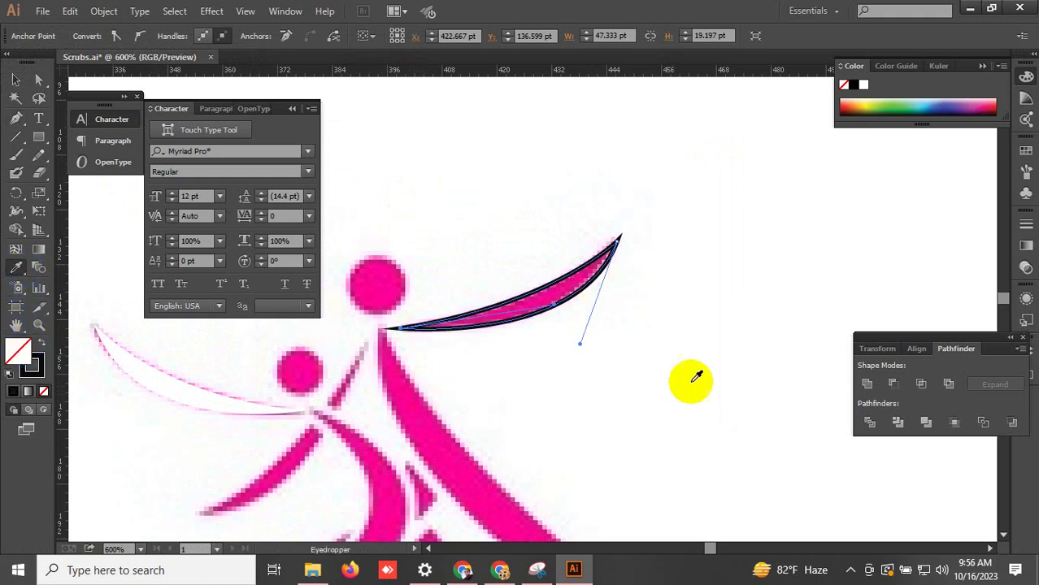
click(550, 283)
click(385, 279)
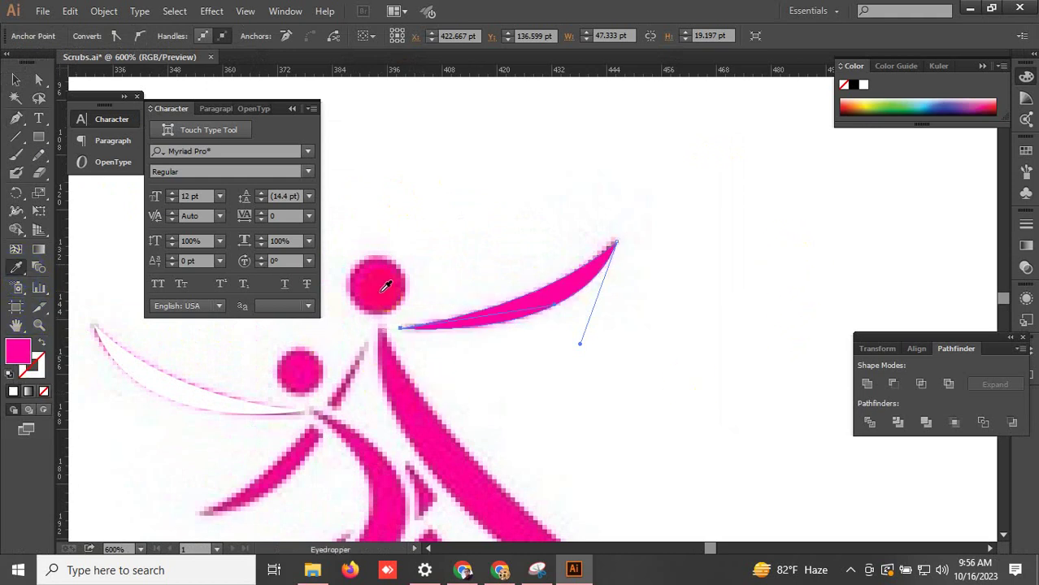
Step: Change the arm shape's fill to blue 117DCE and select it
double_click(22, 351)
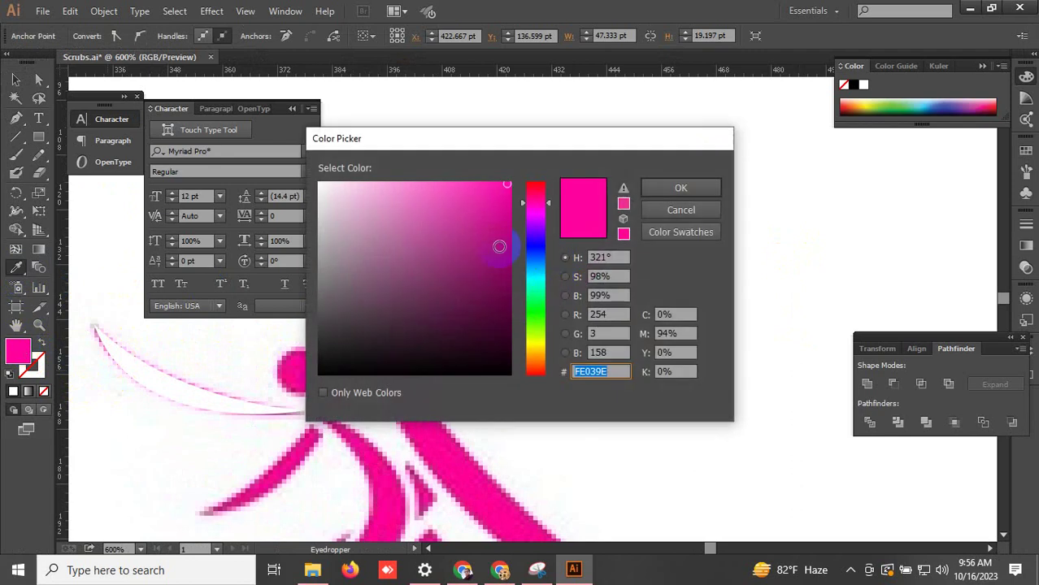
click(536, 265)
click(494, 214)
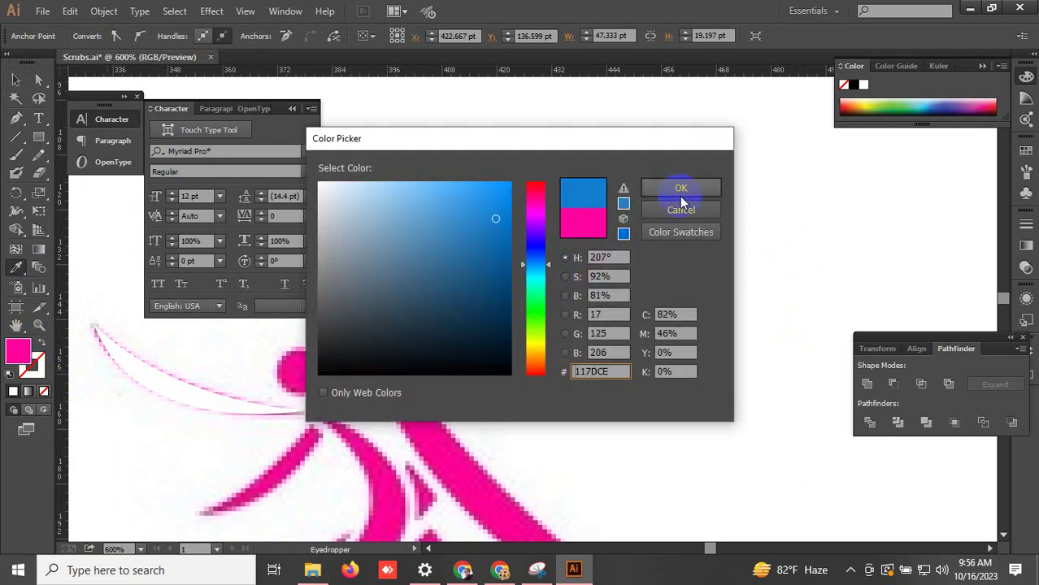
click(681, 188)
click(14, 80)
click(613, 210)
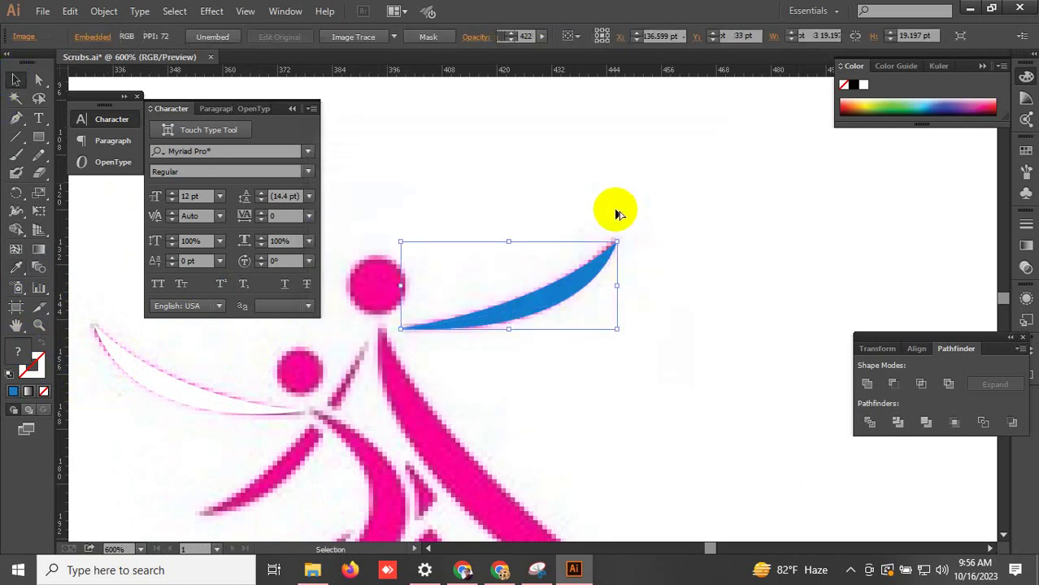
key(ctrl+minus)
key(ctrl+minus)
Step: Start tracing the man's long diagonal body stroke from its top to the lower tip
key(Tab)
key(ctrl+plus)
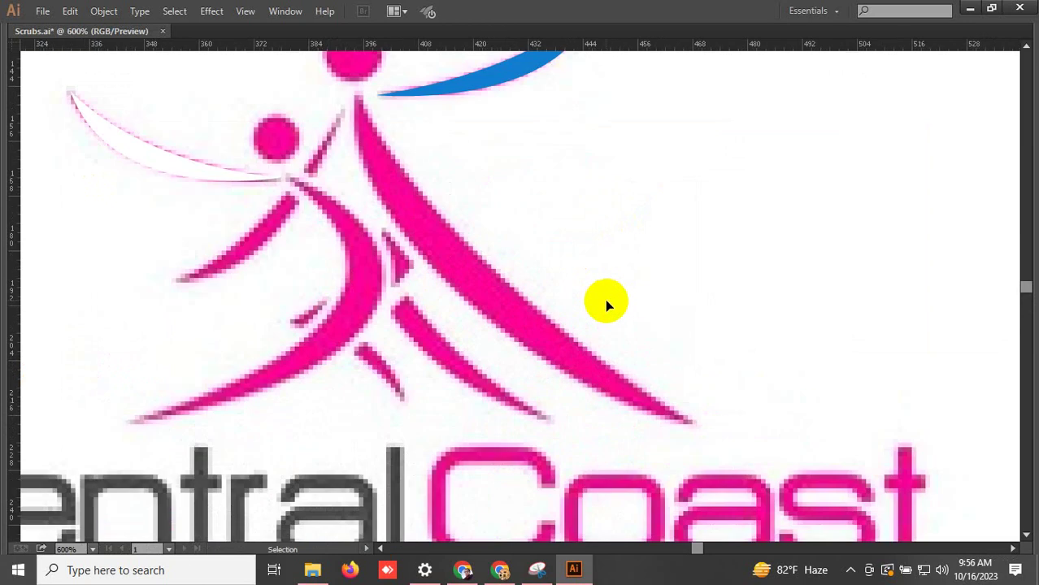
drag(607, 297, 560, 343)
key(ctrl+minus)
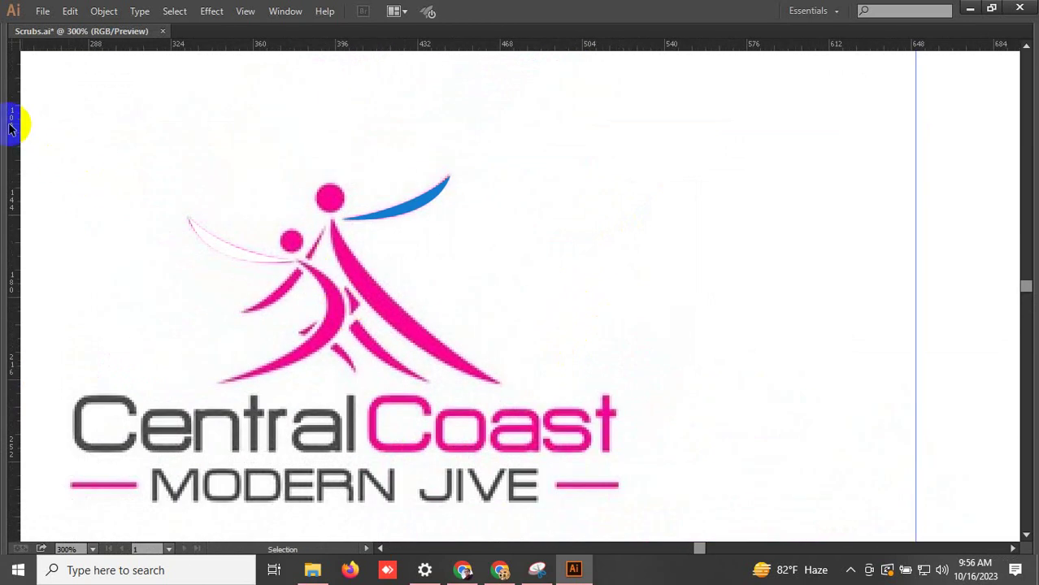
key(Tab)
key(Tab)
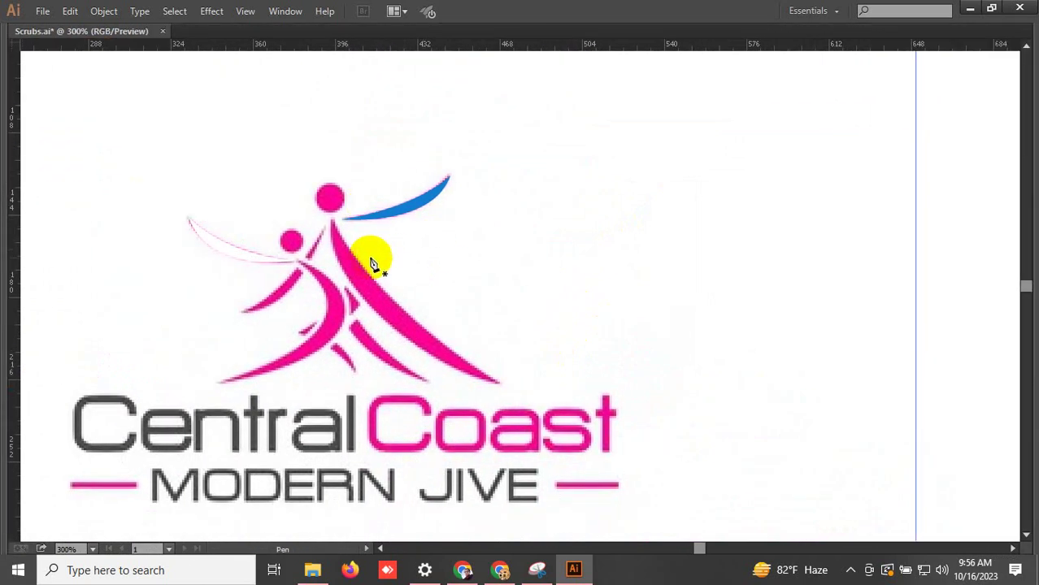
key(ctrl+plus)
drag(347, 262, 354, 235)
key(p)
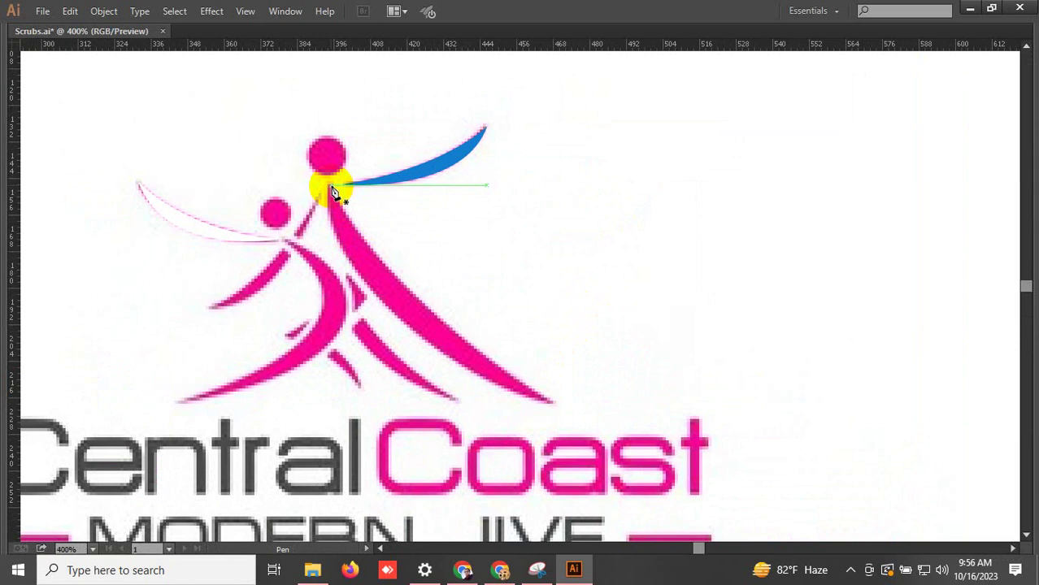
click(331, 188)
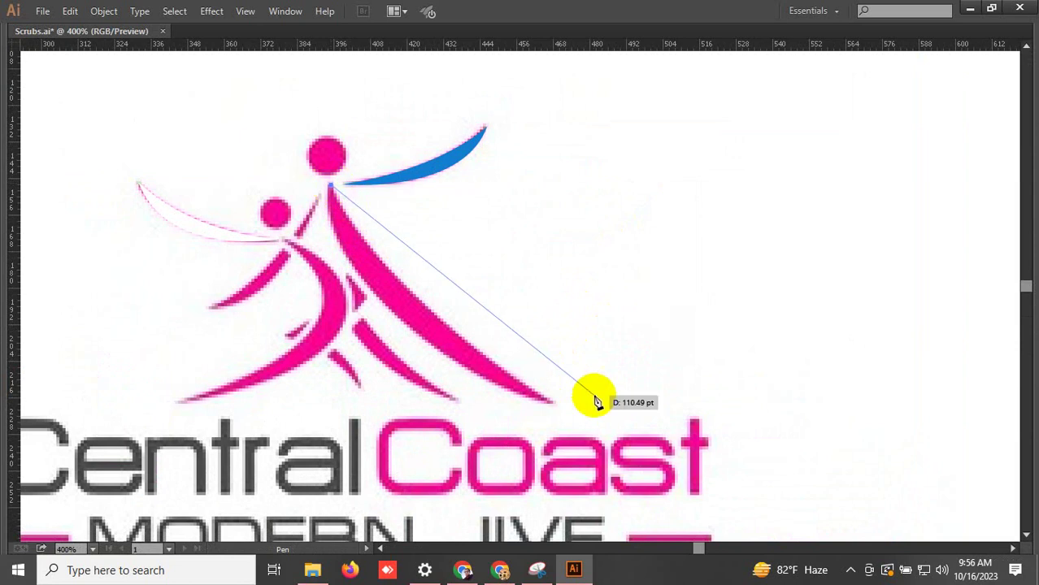
click(551, 401)
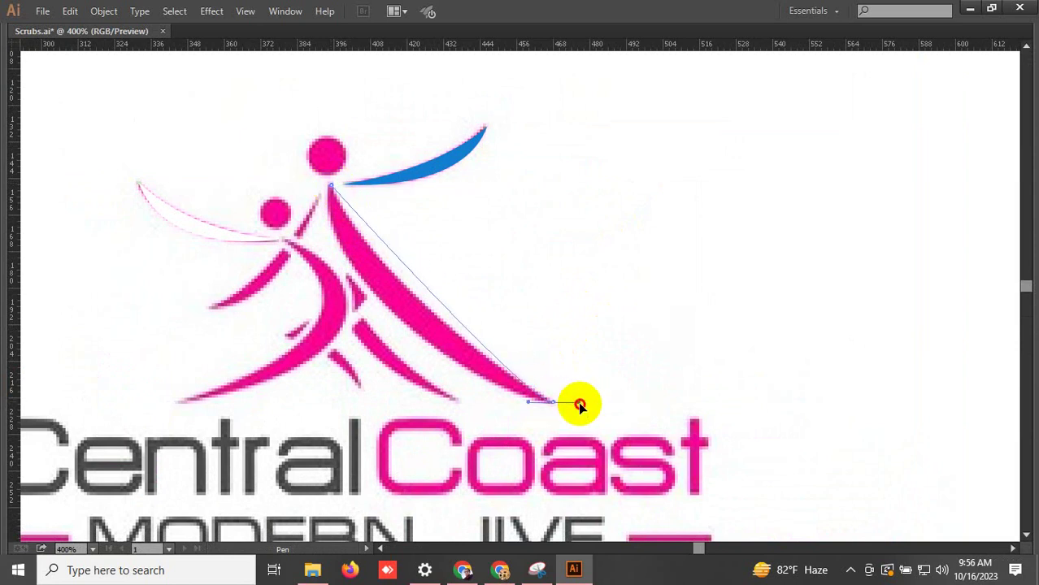
Step: Add an outer point, make the lower tip a corner, and close the shape at the top
click(724, 499)
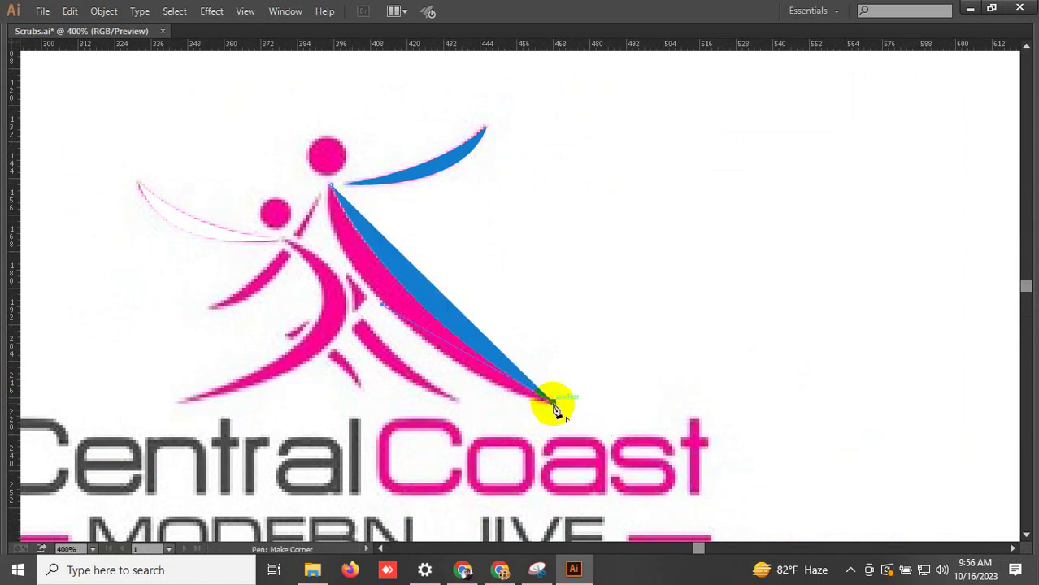
click(552, 402)
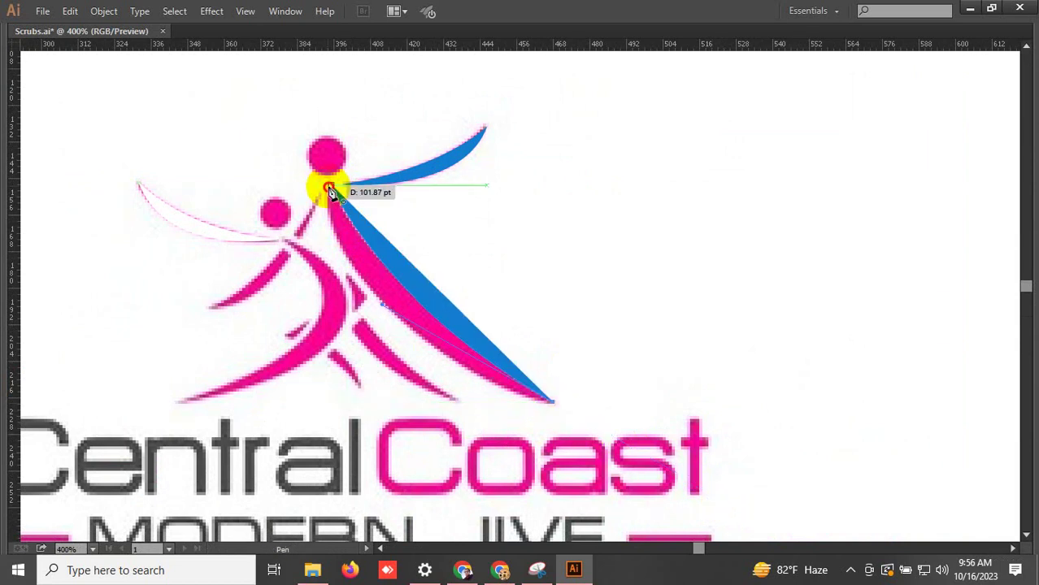
drag(329, 189, 358, 122)
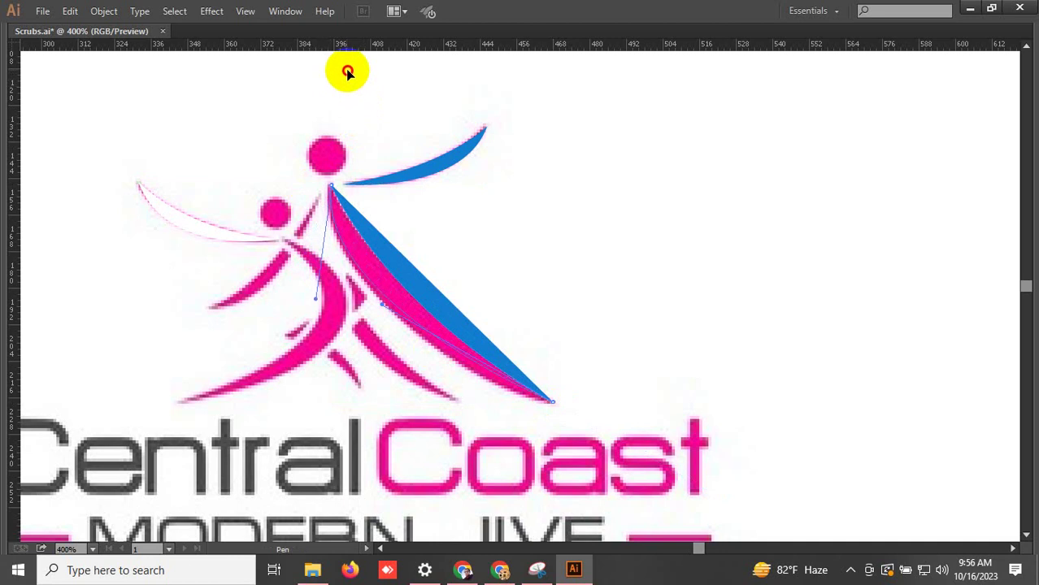
Step: Bend the blue shape's edges to follow the pink stroke's curve
mouse_move(382, 304)
mouse_down()
mouse_move(552, 404)
mouse_move(410, 335)
mouse_up()
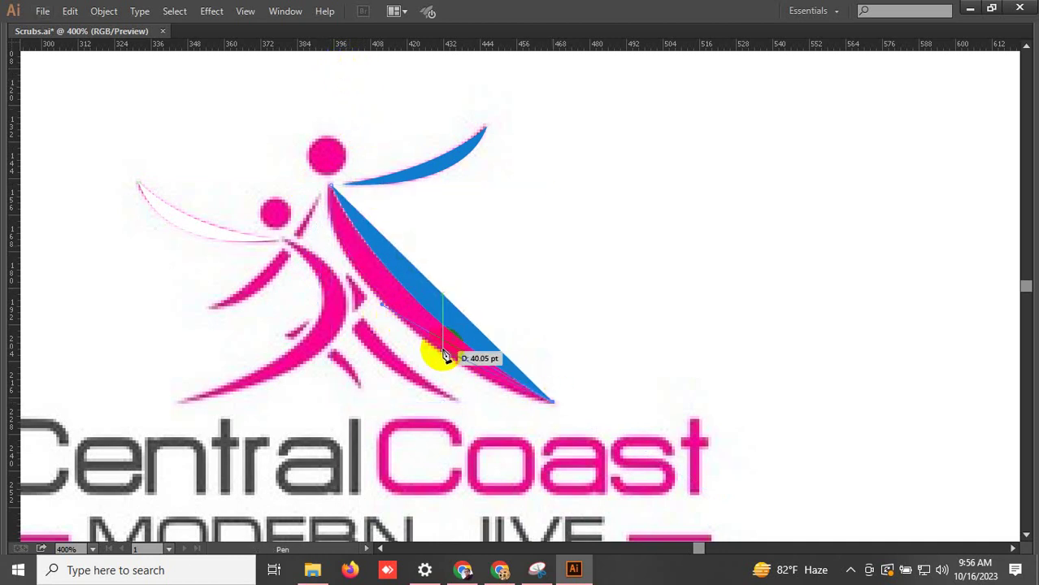
drag(339, 257, 383, 323)
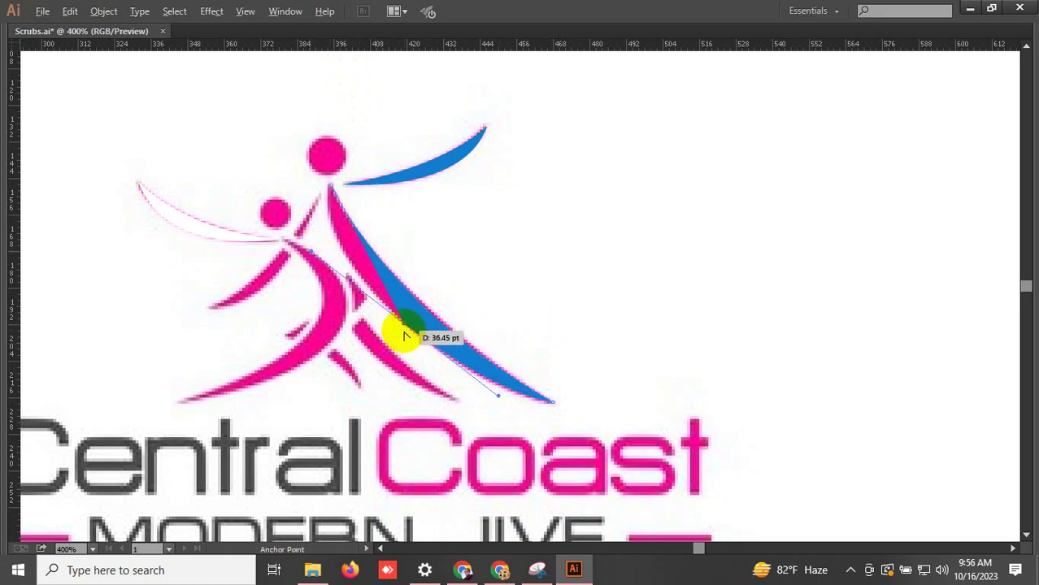
mouse_move(383, 324)
mouse_down()
mouse_move(341, 197)
mouse_move(357, 138)
mouse_move(350, 130)
mouse_up()
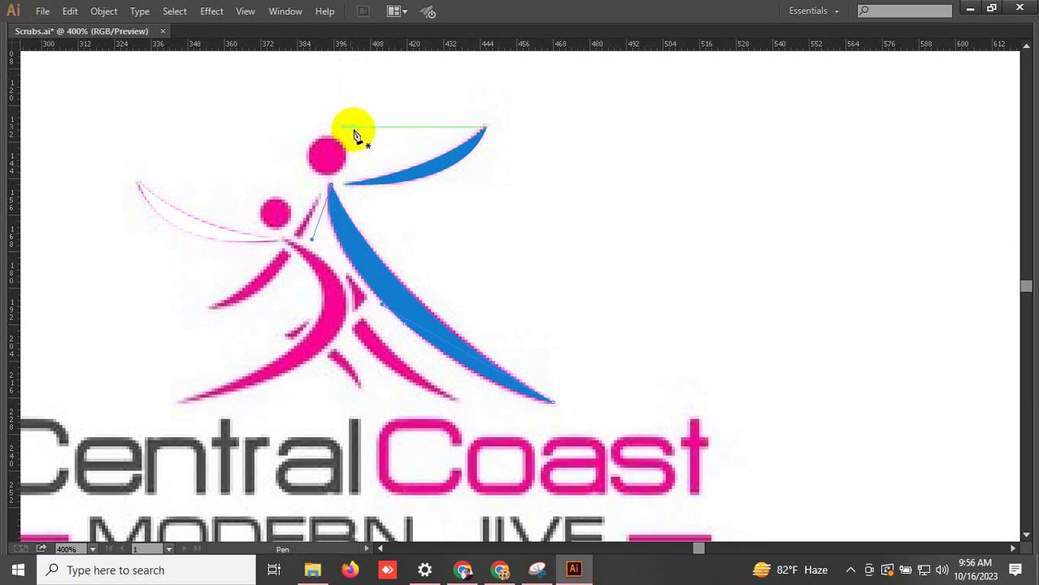
click(219, 152)
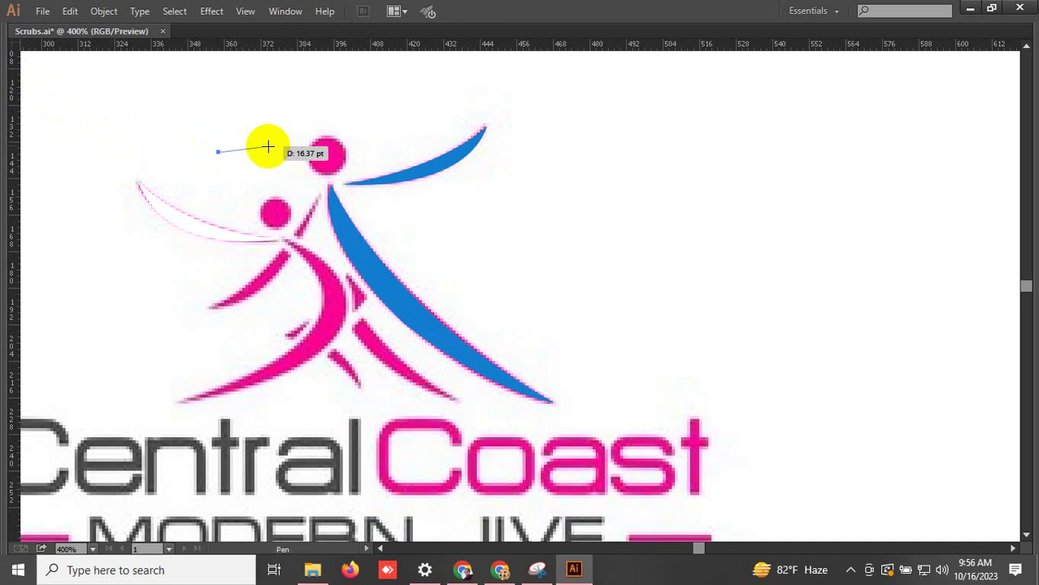
drag(273, 343, 394, 291)
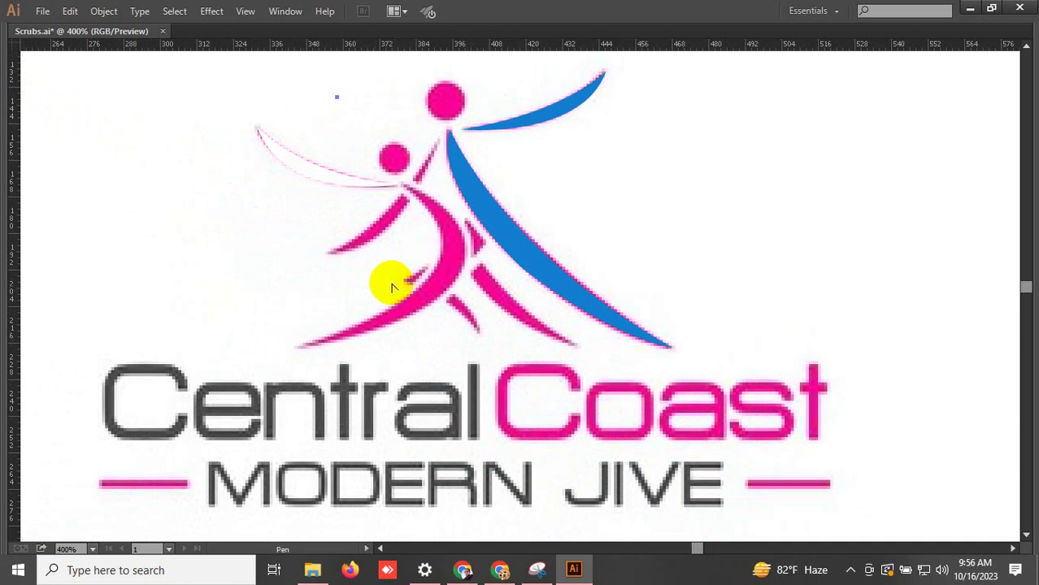
Step: Trace from the woman's shoulder along her bent body to a sharp lower-left tip
scroll(397, 274, up, 1)
click(462, 134)
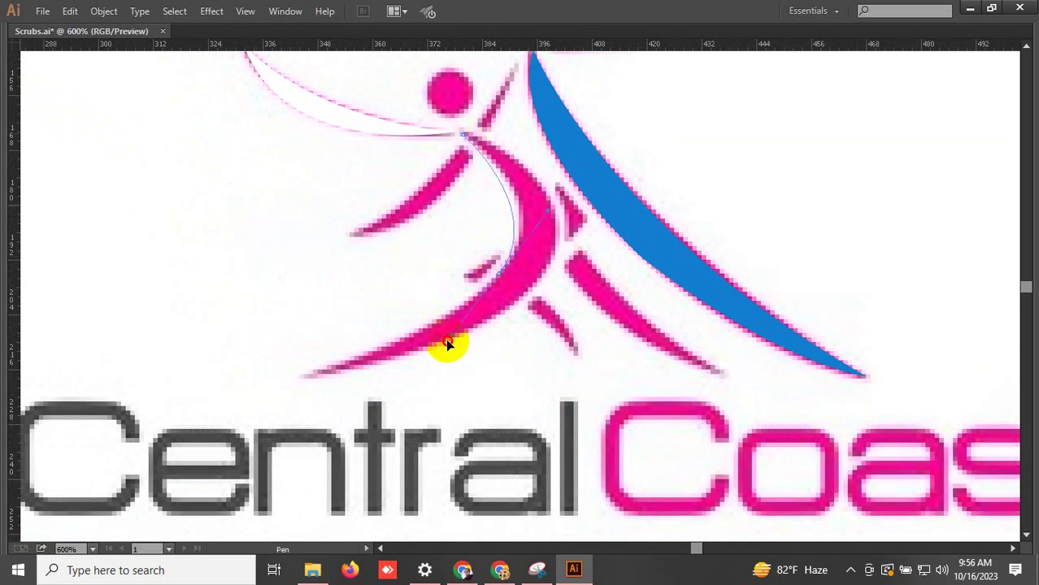
drag(478, 276, 497, 276)
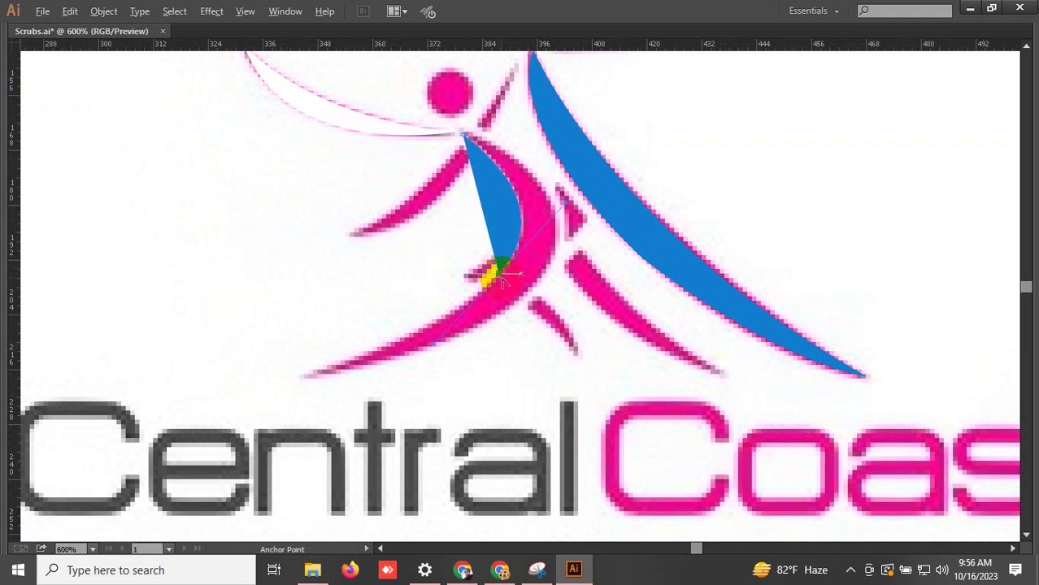
click(495, 278)
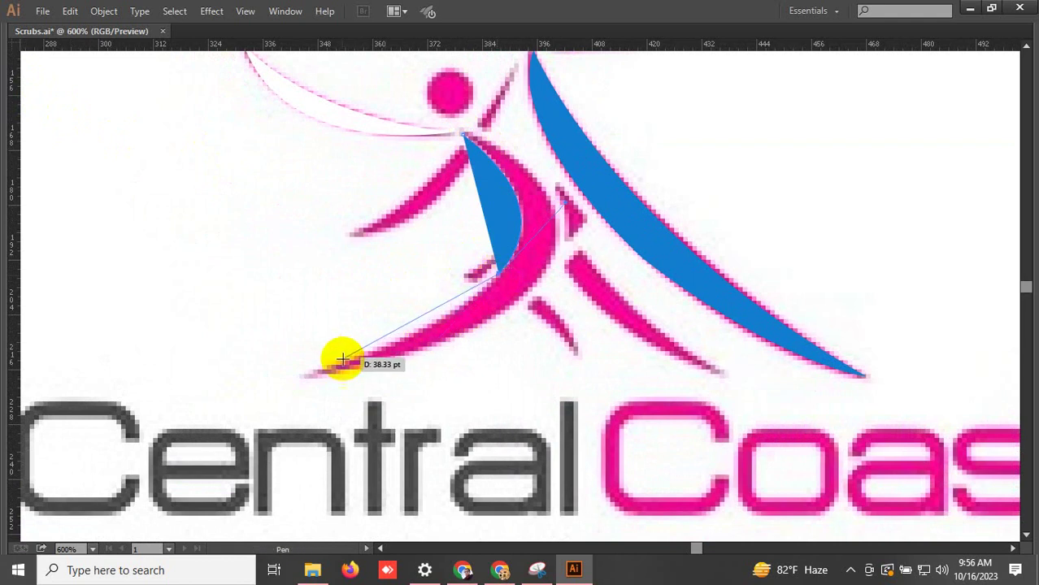
click(303, 376)
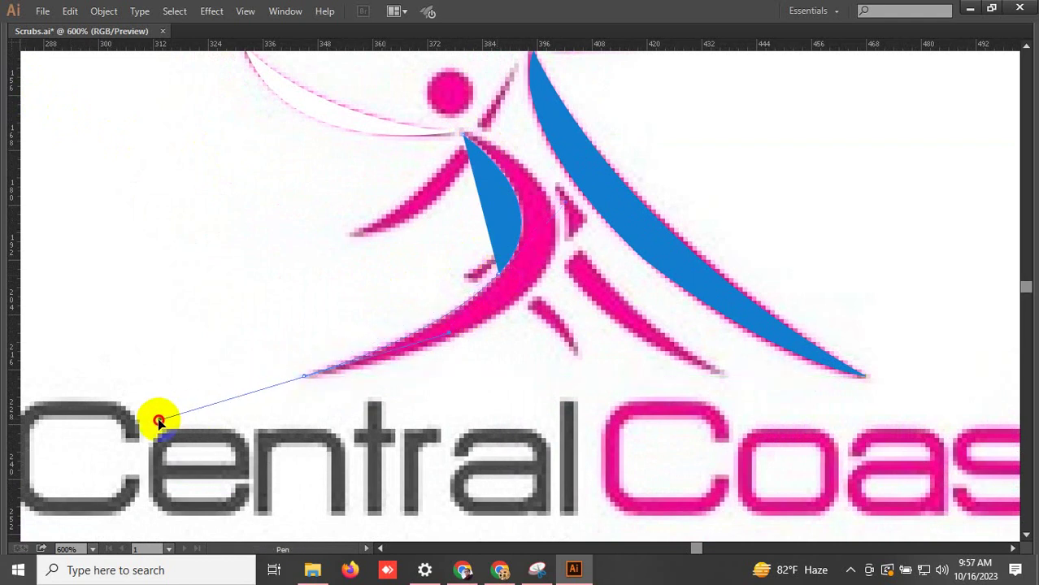
drag(152, 422, 152, 419)
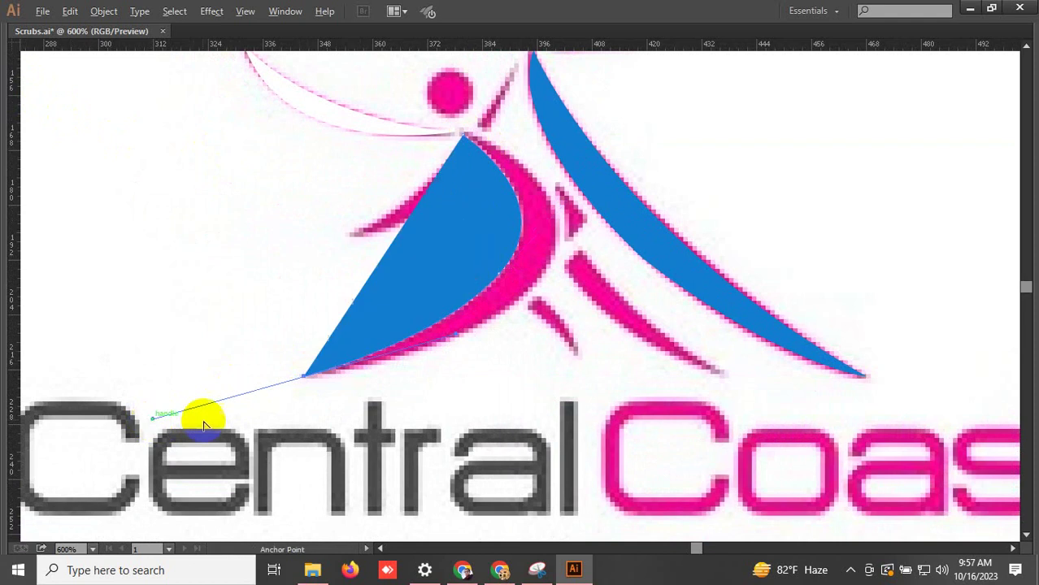
click(303, 375)
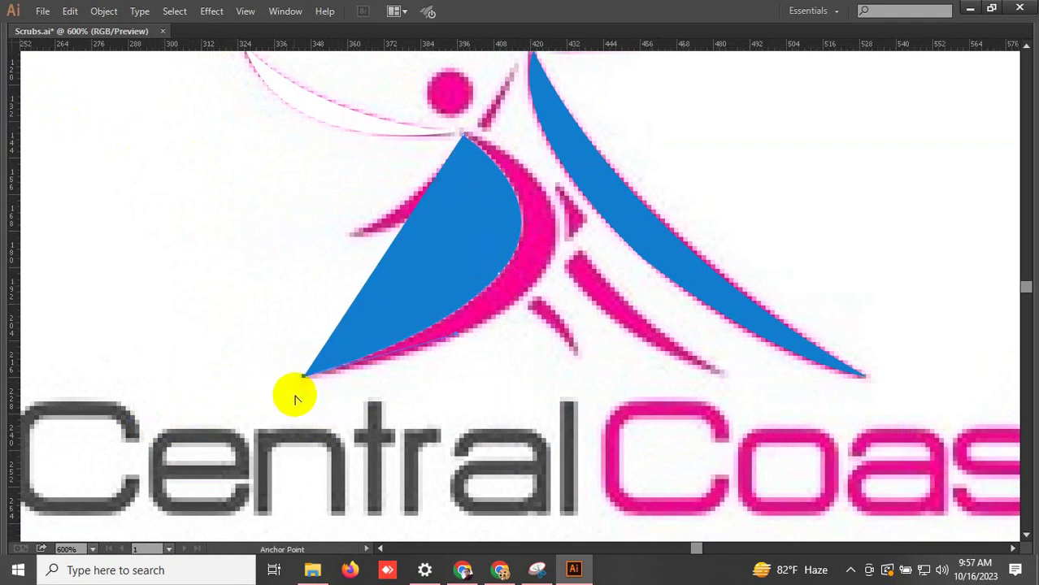
scroll(296, 394, down, 1)
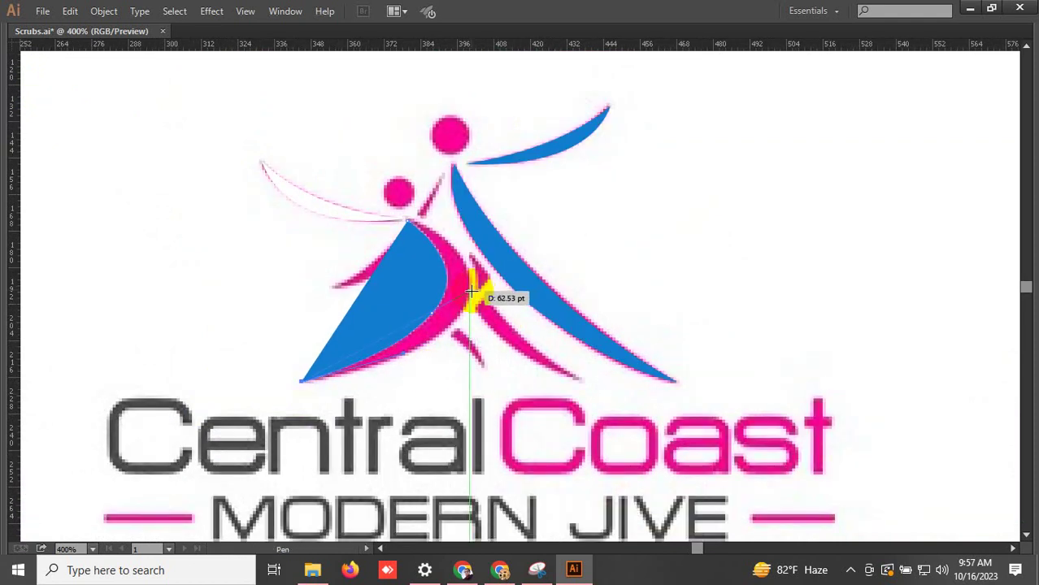
Step: Add a curved inner-edge anchor and close the shape around the pink stroke at the shoulder
drag(470, 291, 497, 215)
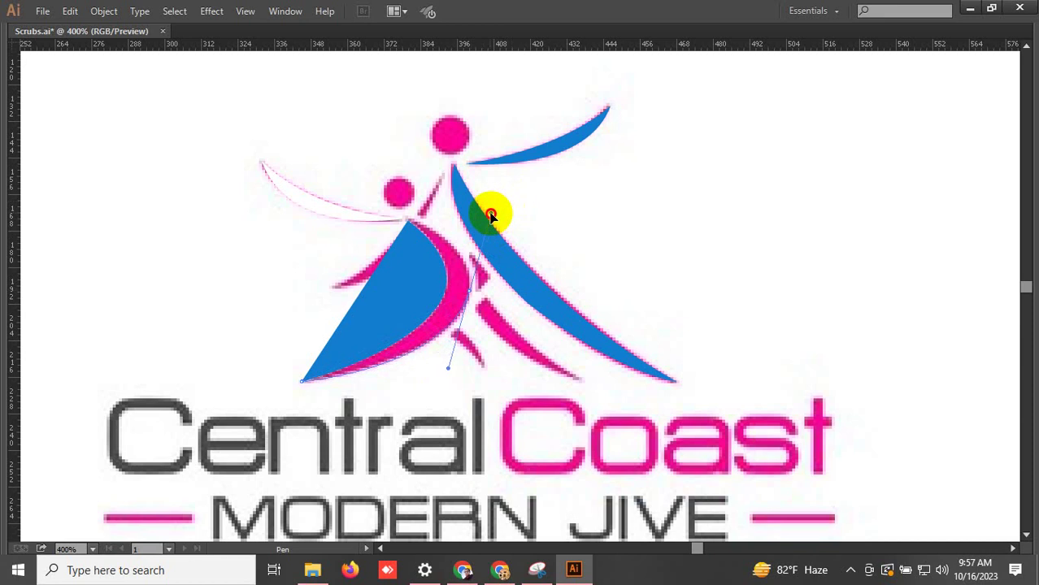
scroll(468, 292, up, 2)
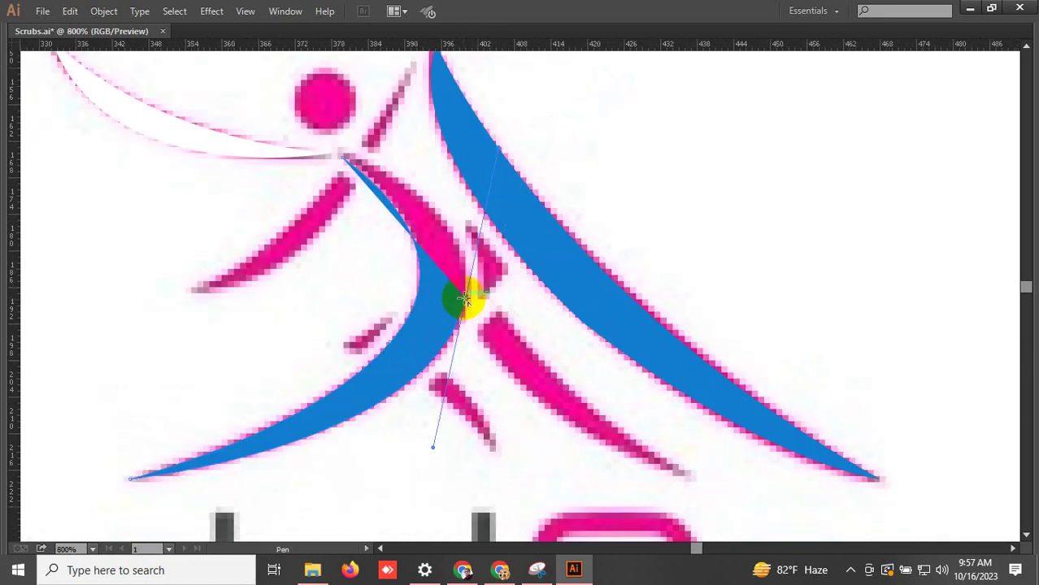
drag(468, 299, 543, 397)
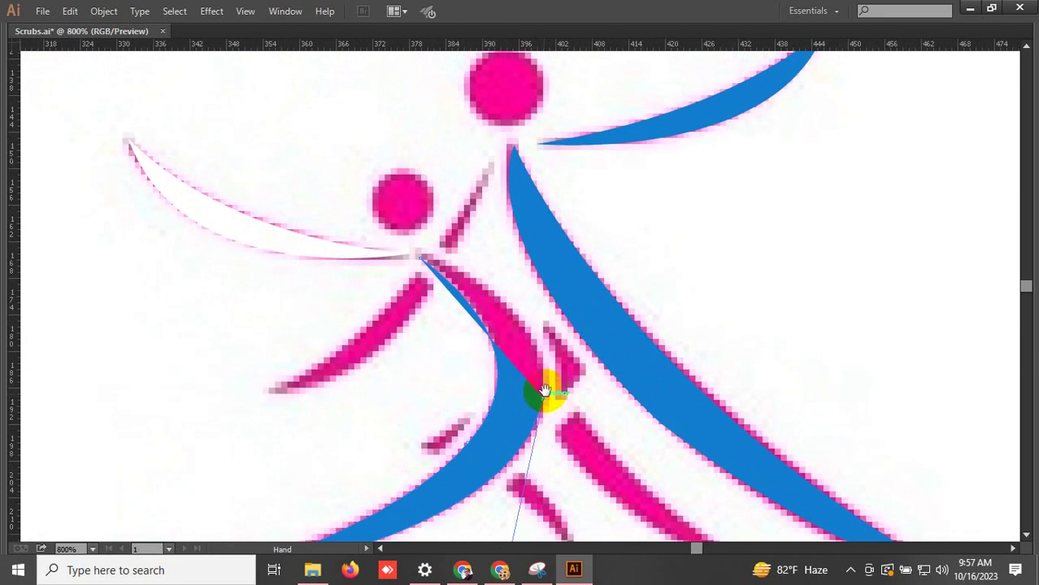
mouse_move(422, 260)
mouse_down()
mouse_move(281, 240)
mouse_move(279, 216)
mouse_up()
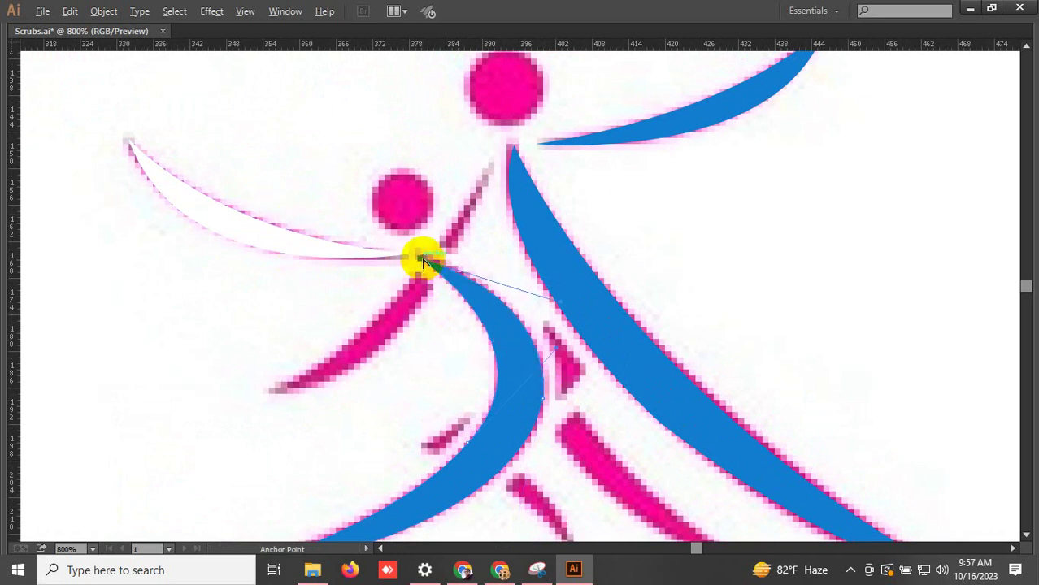
ctrl+click(424, 264)
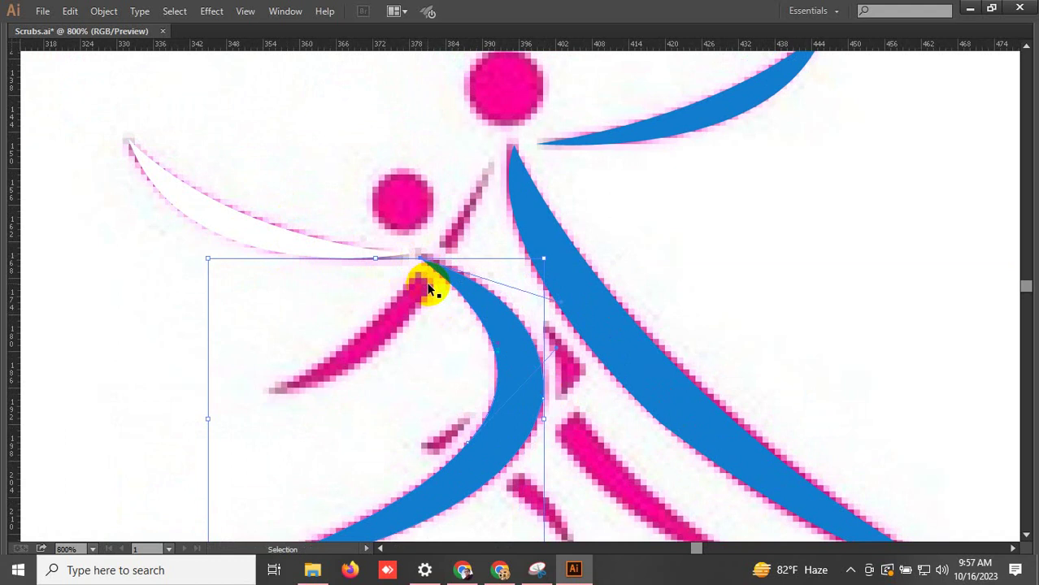
click(559, 302)
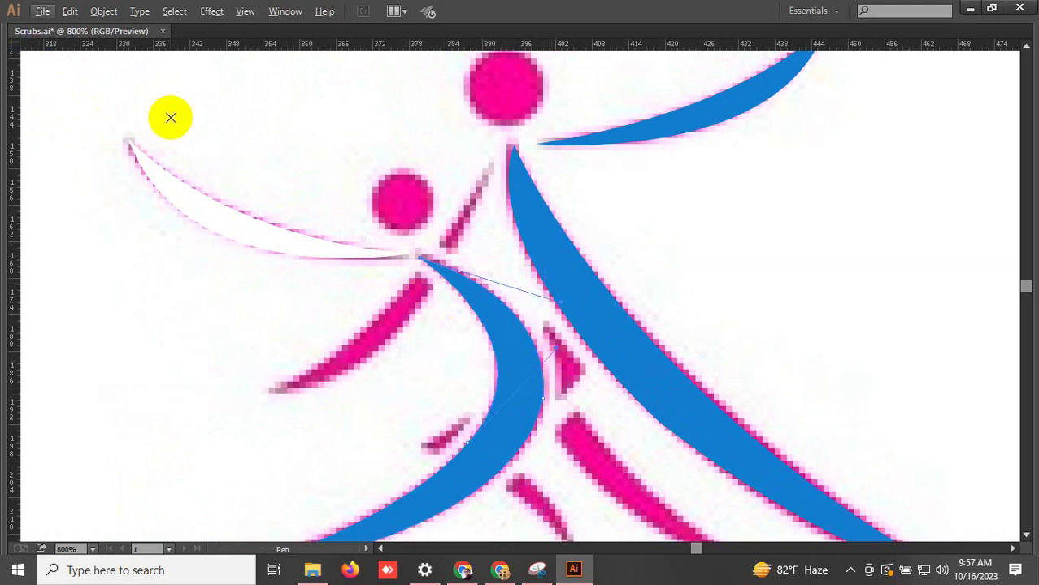
Step: Trace the short pink diagonal stroke with a curved edge and a sharp-cornered tip
drag(408, 278, 274, 174)
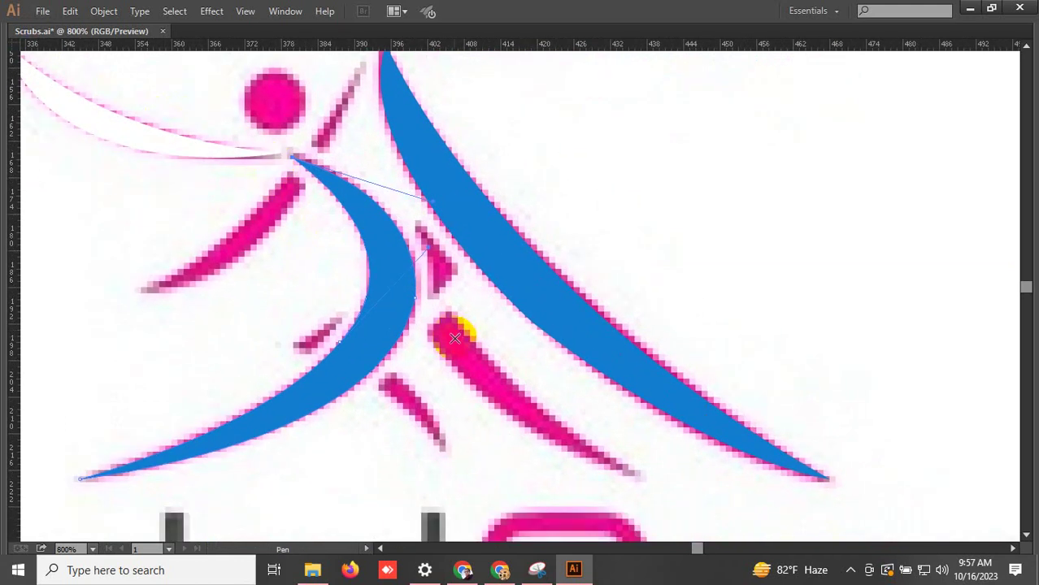
drag(439, 332, 446, 314)
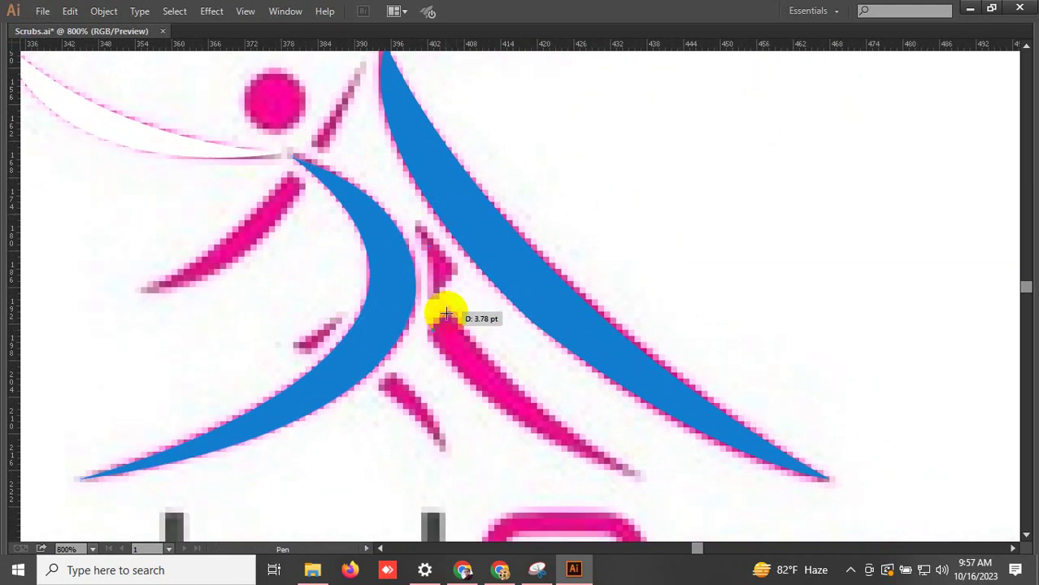
scroll(431, 317, down, 3)
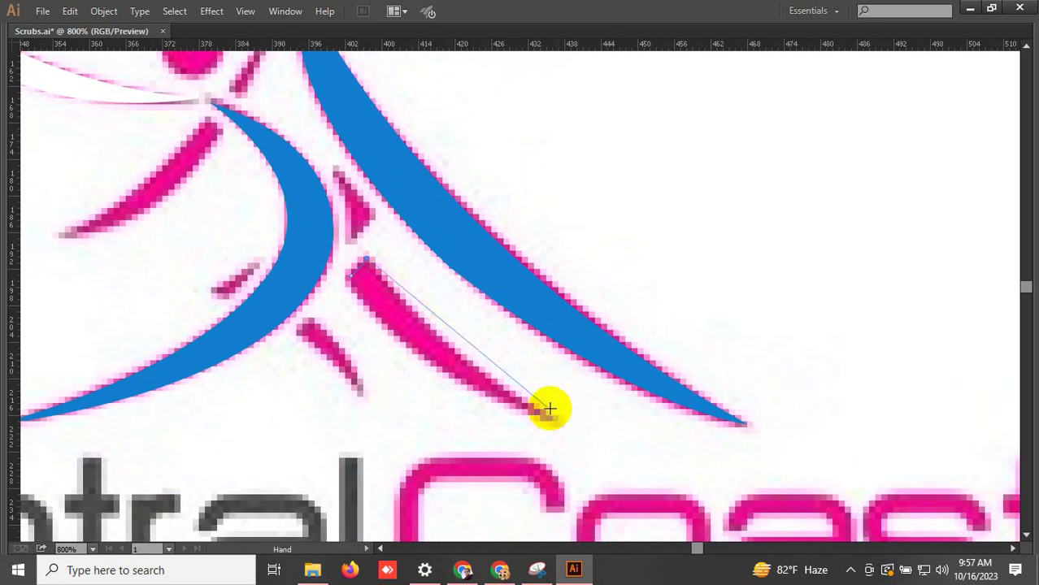
click(558, 420)
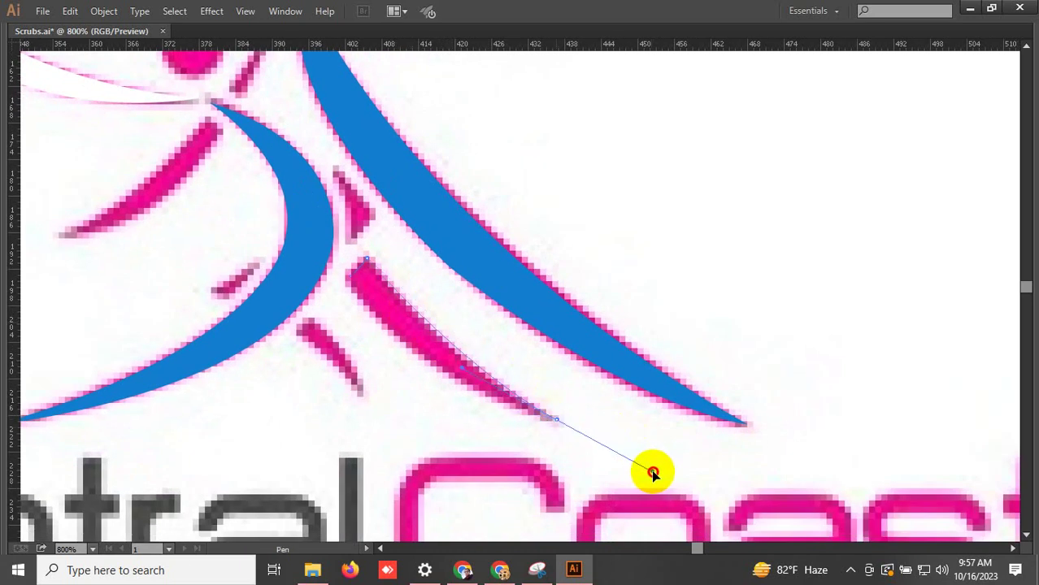
mouse_move(556, 418)
mouse_down()
mouse_move(379, 307)
mouse_move(346, 275)
mouse_move(276, 156)
mouse_up()
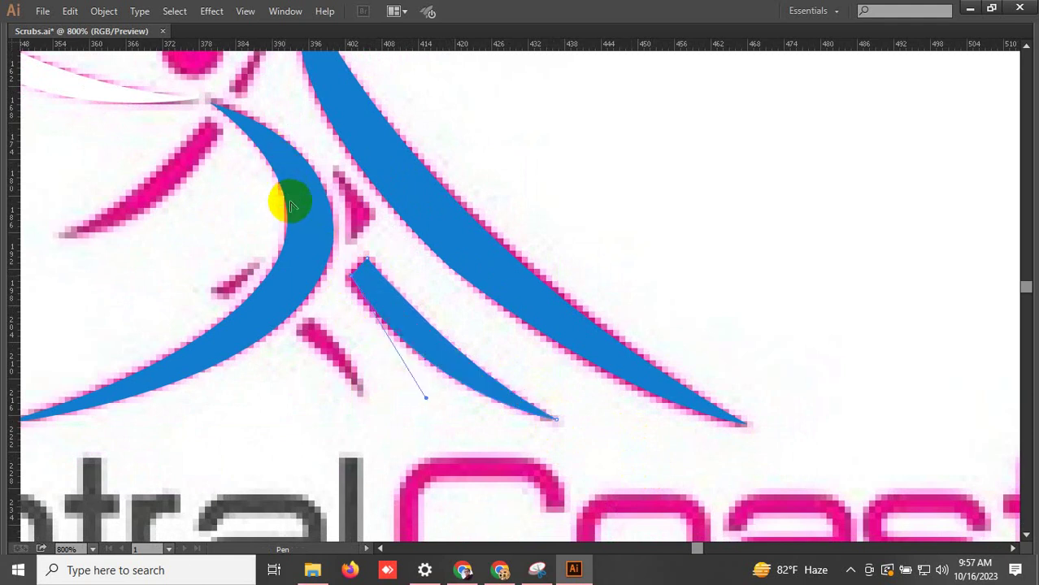
key(v)
key(p)
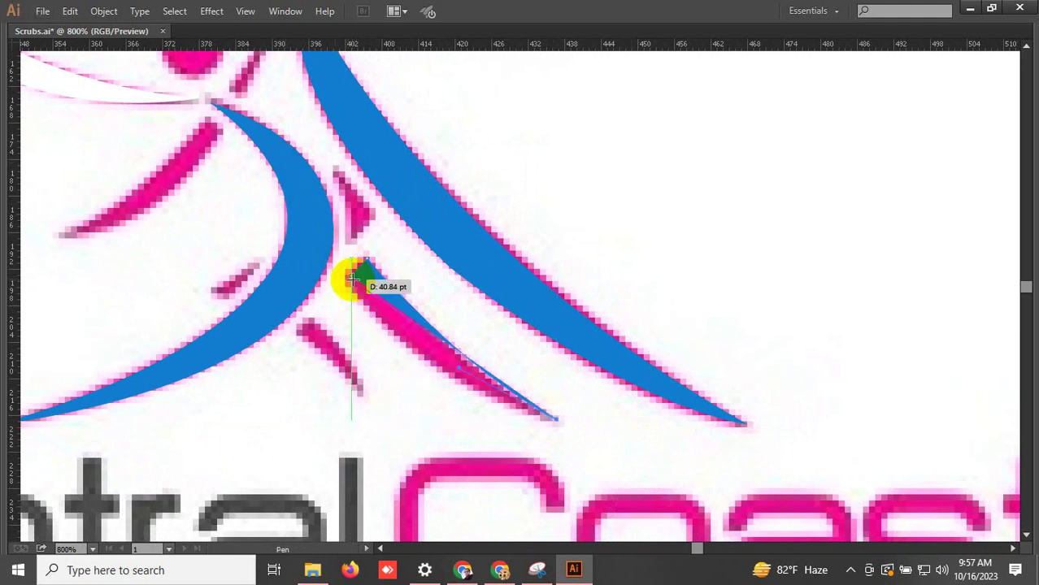
click(351, 280)
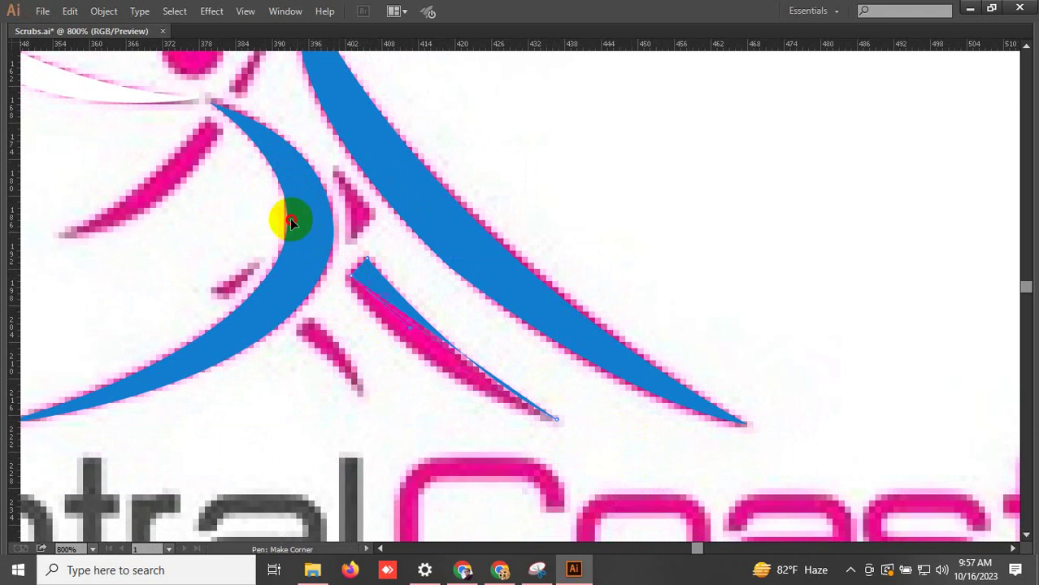
key(v)
key(p)
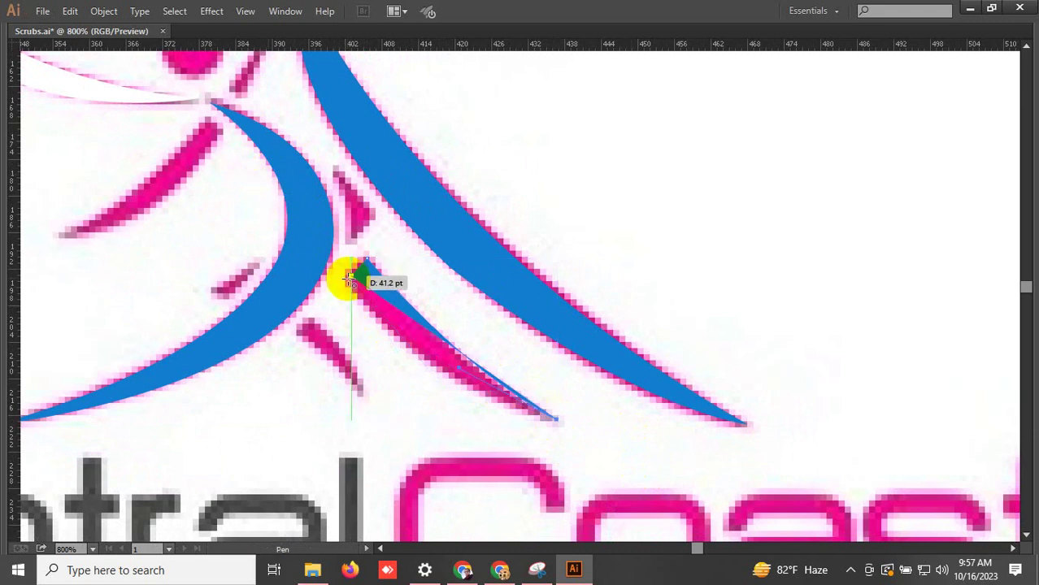
click(351, 278)
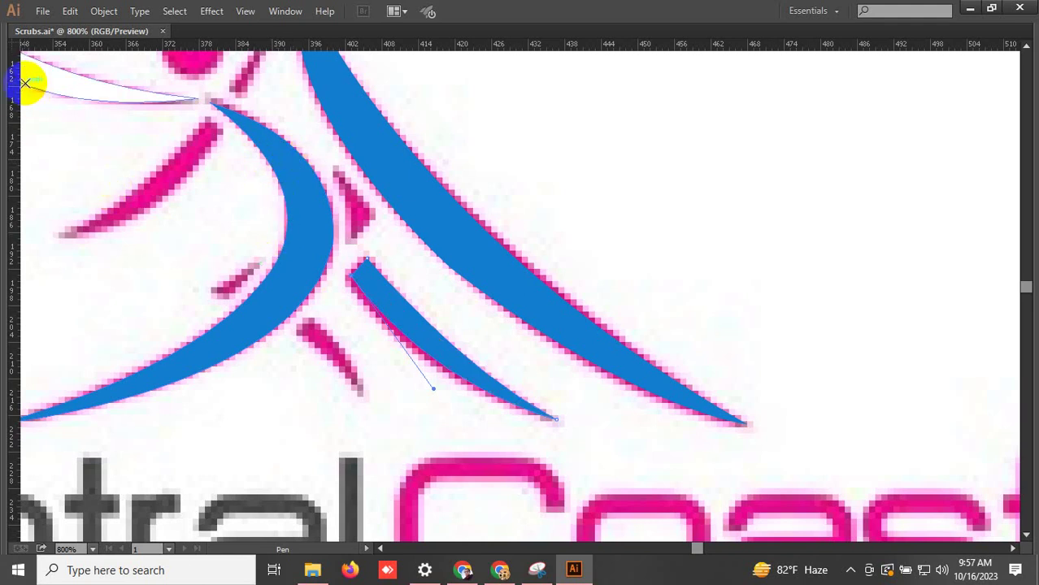
Step: Trace the small dash, make it a blue outline with no fill, and close it sharply
key(alt)
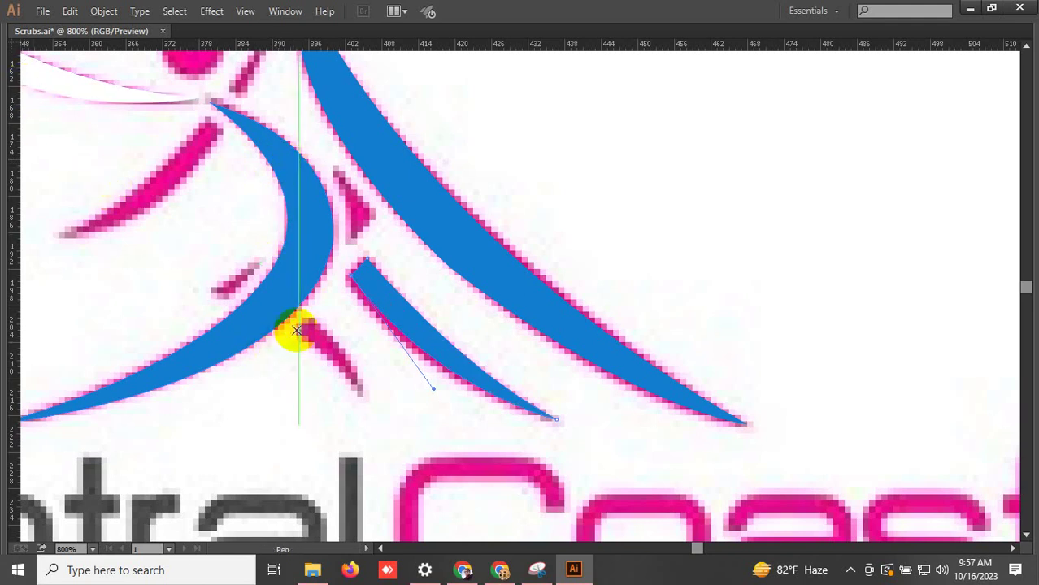
scroll(297, 329, up, 2)
mouse_move(289, 323)
mouse_down()
mouse_move(319, 291)
mouse_move(496, 230)
mouse_move(487, 311)
mouse_up()
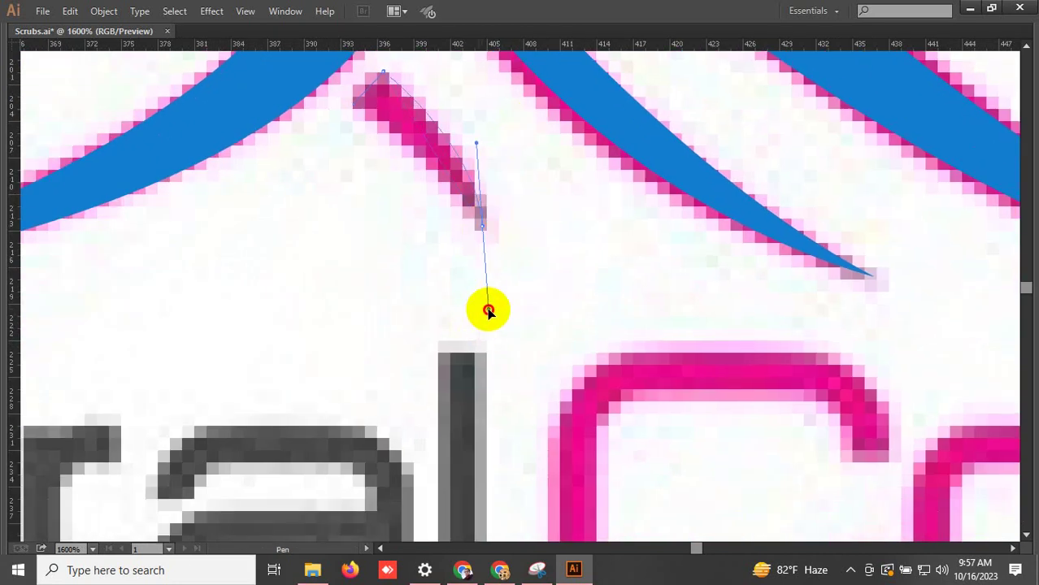
drag(412, 213, 449, 342)
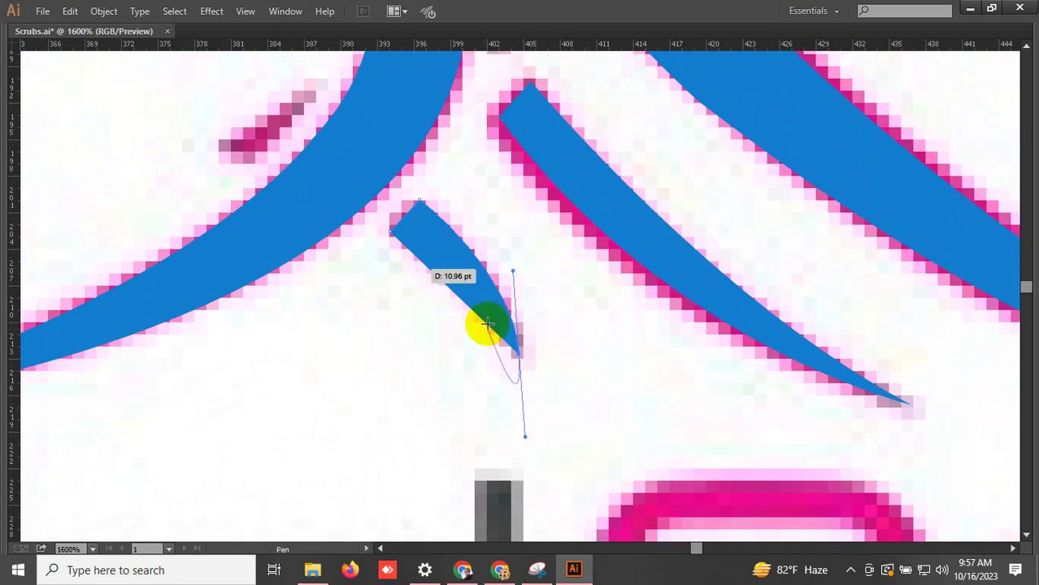
key(Tab)
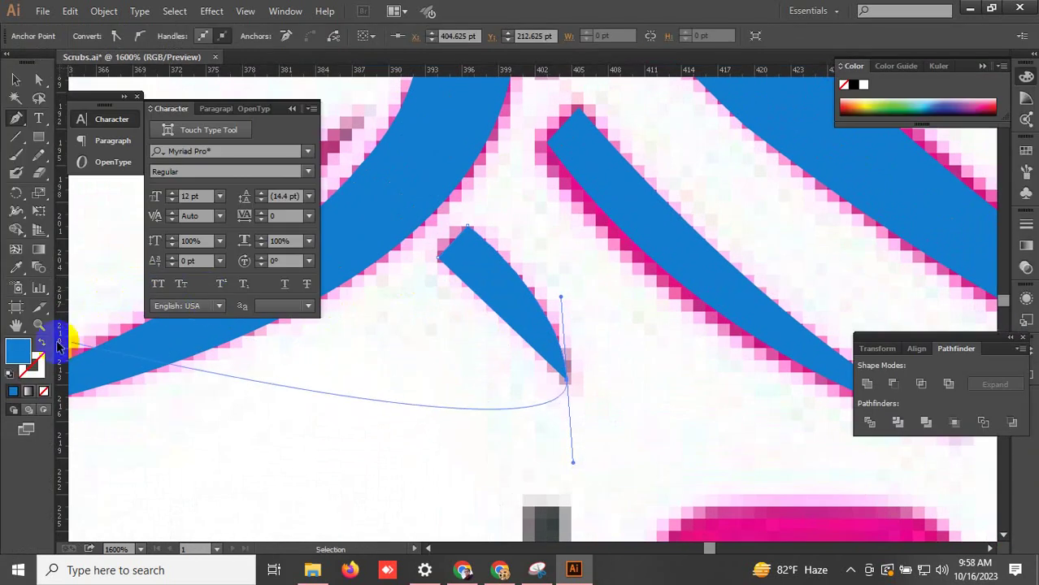
click(45, 346)
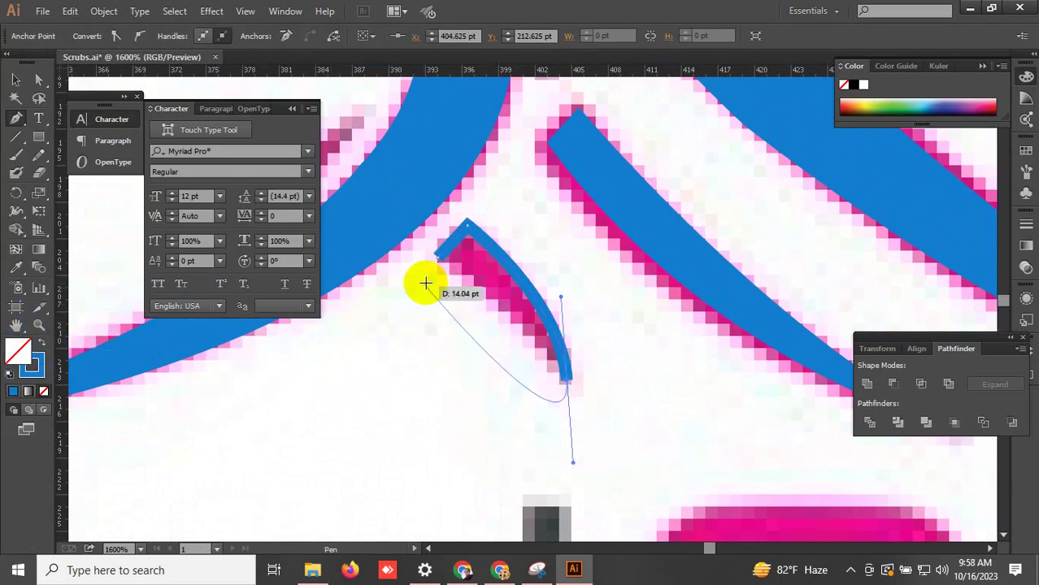
key(Tab)
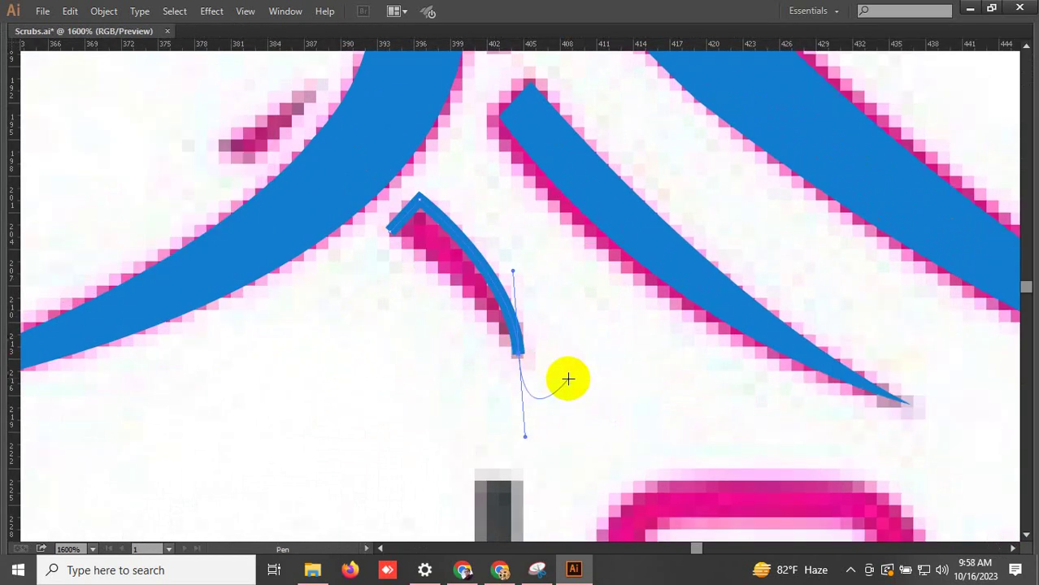
click(517, 351)
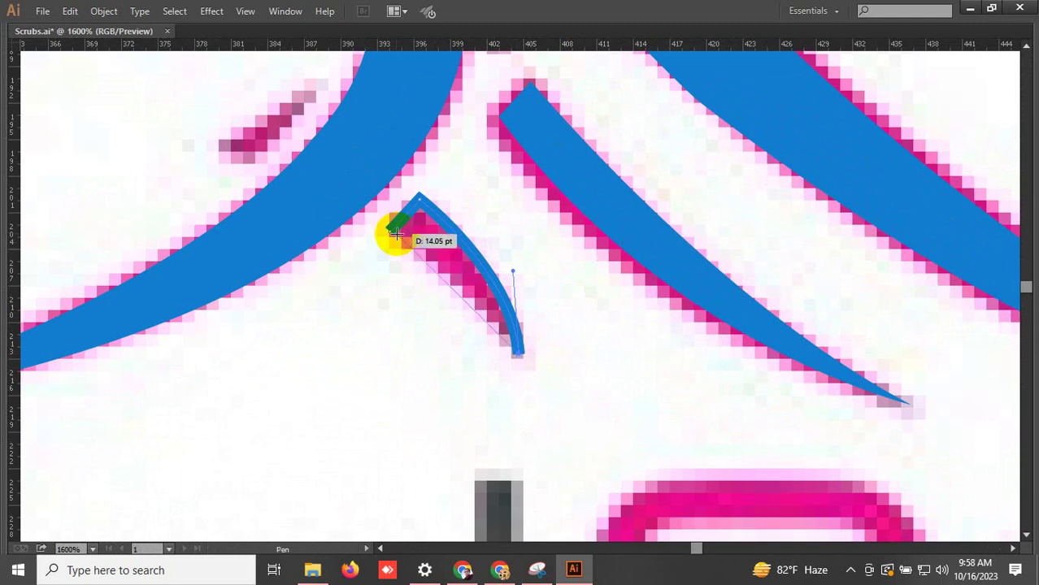
drag(392, 232, 568, 363)
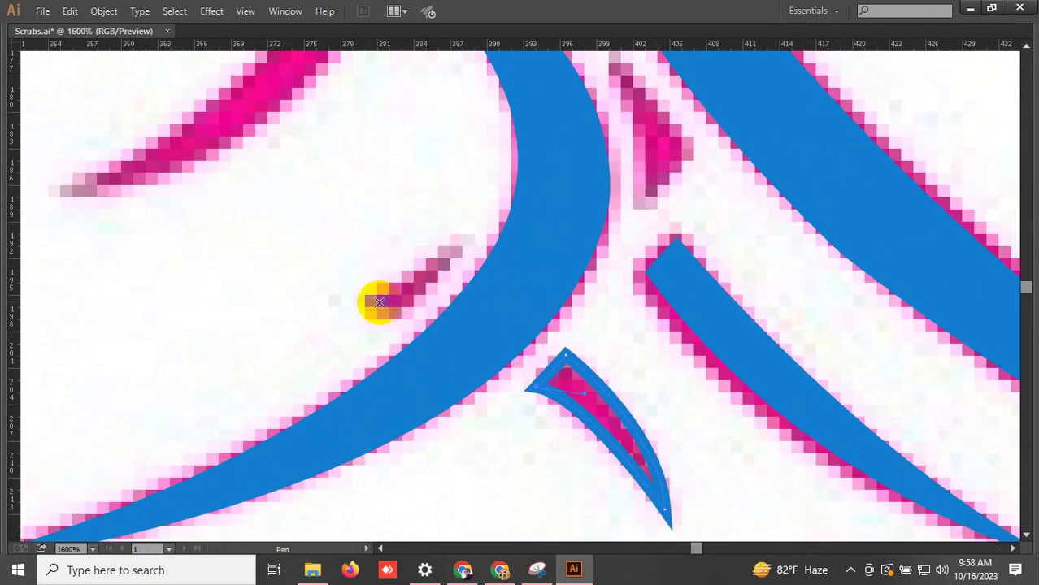
Step: Enclose the dash between the crescents and the dash left of the crescent in triangles
drag(445, 274, 370, 413)
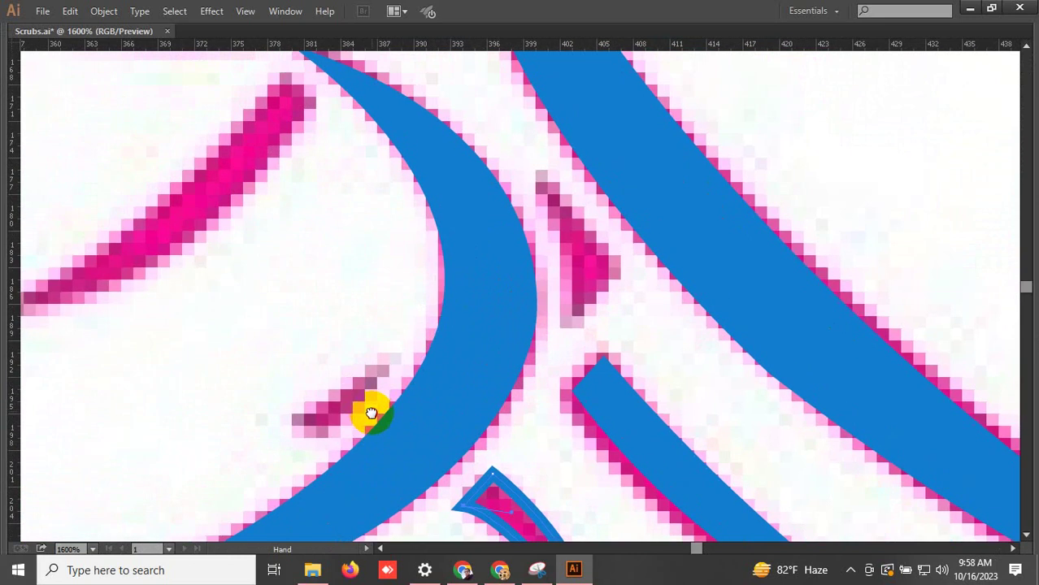
click(577, 314)
click(624, 274)
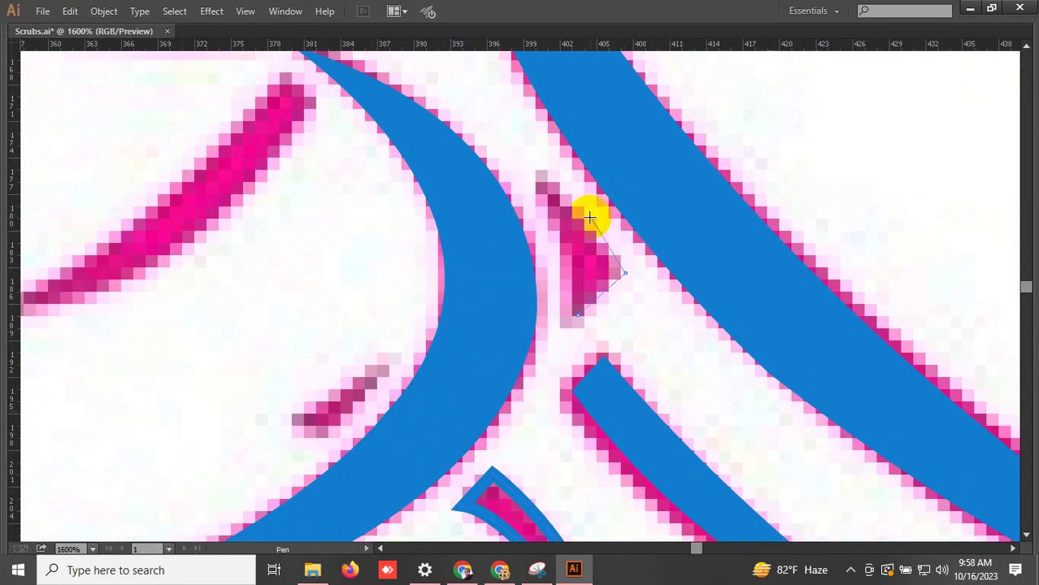
click(540, 170)
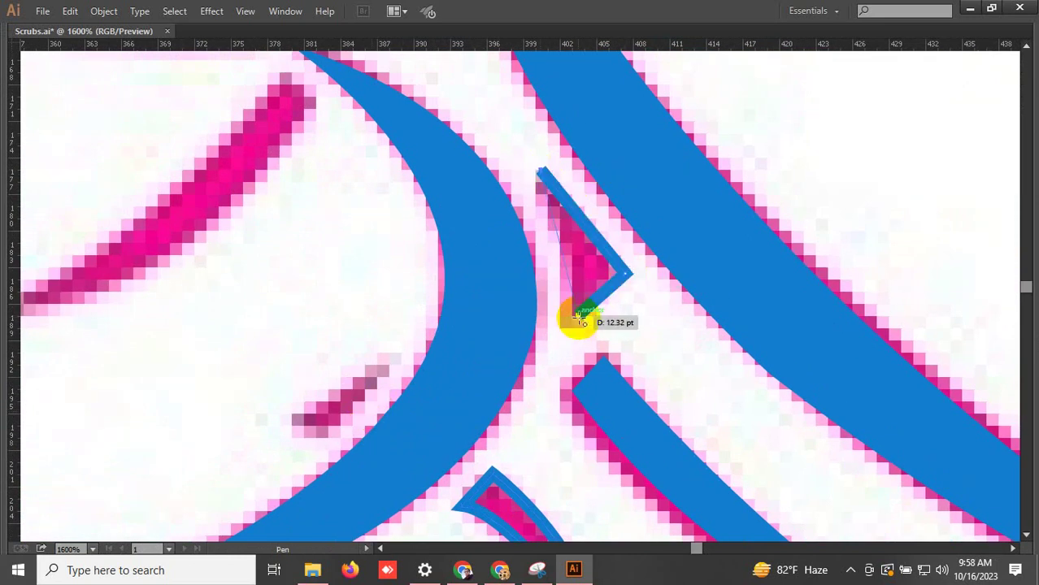
click(567, 344)
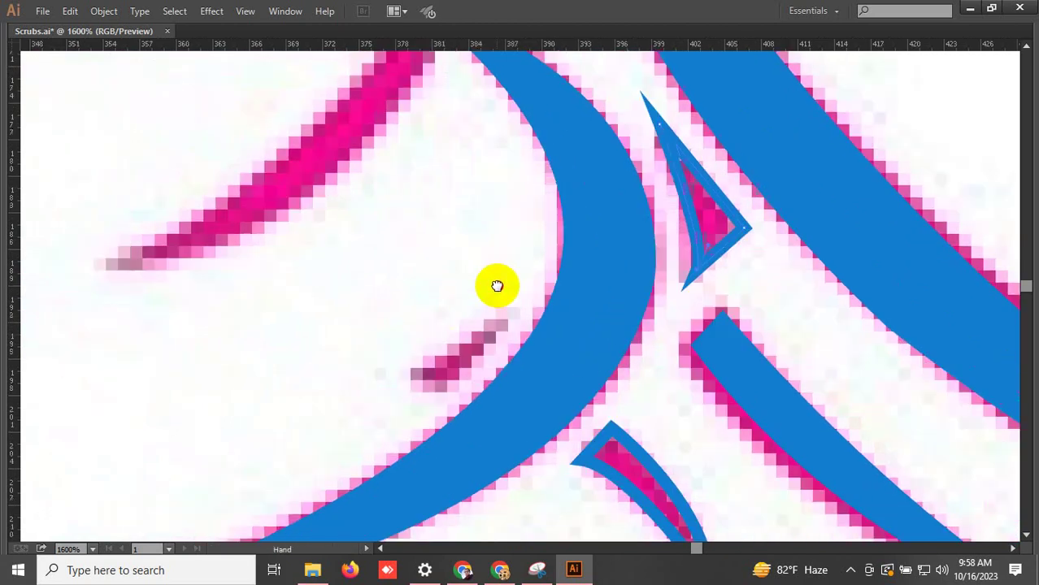
drag(496, 285, 506, 275)
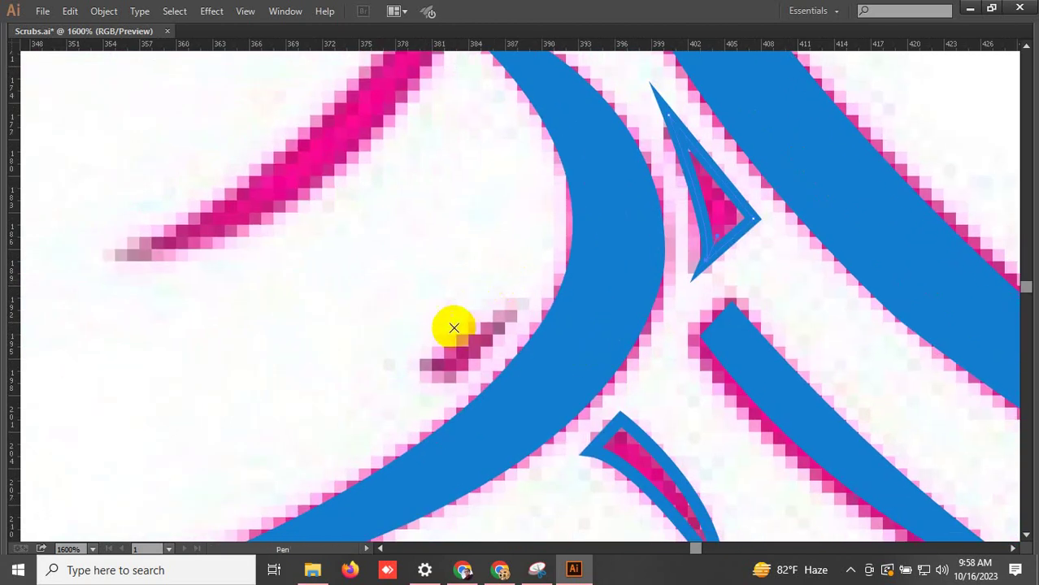
click(422, 362)
click(441, 383)
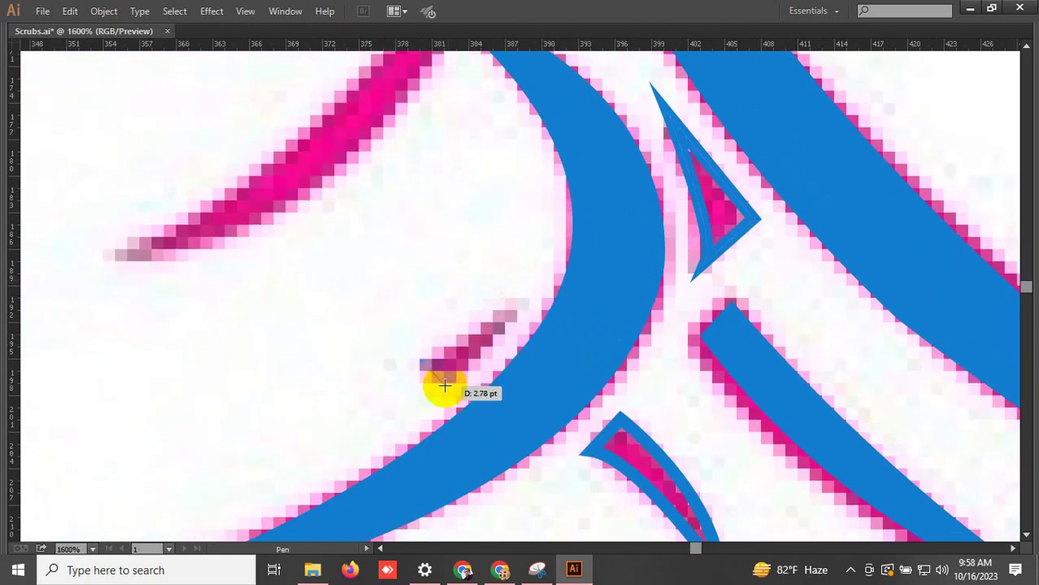
click(523, 313)
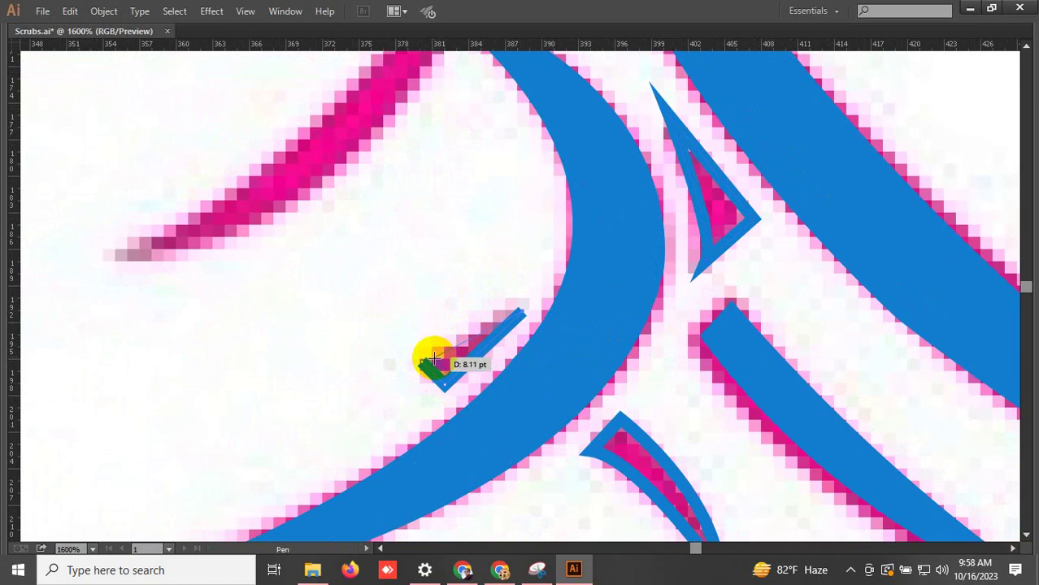
click(424, 363)
Step: Outline the long pink stroke with a curved path closed along its upper side
scroll(430, 335, up, 3)
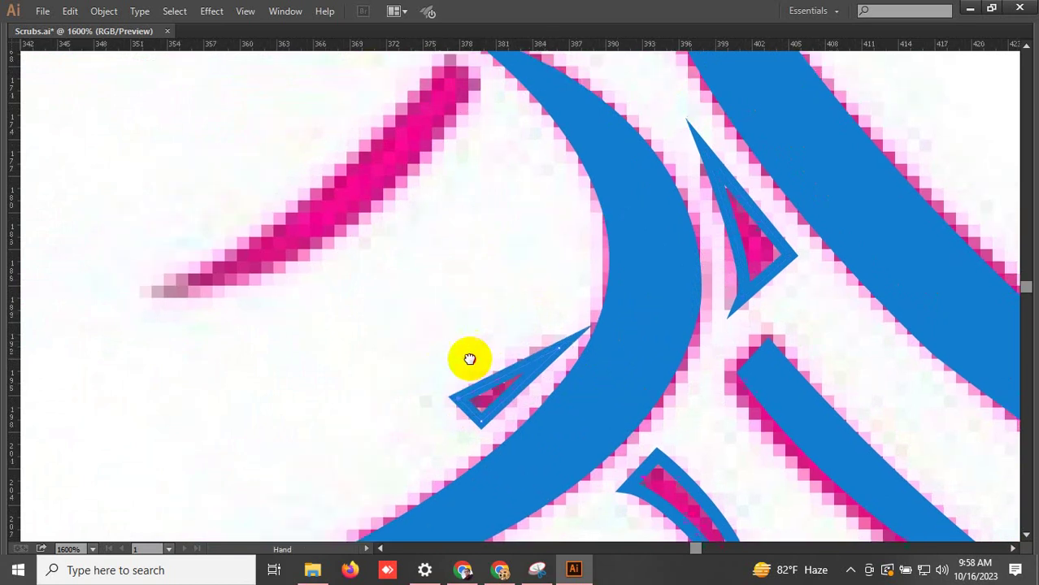
scroll(468, 360, left, 3)
scroll(492, 371, up, 3)
scroll(526, 364, left, 3)
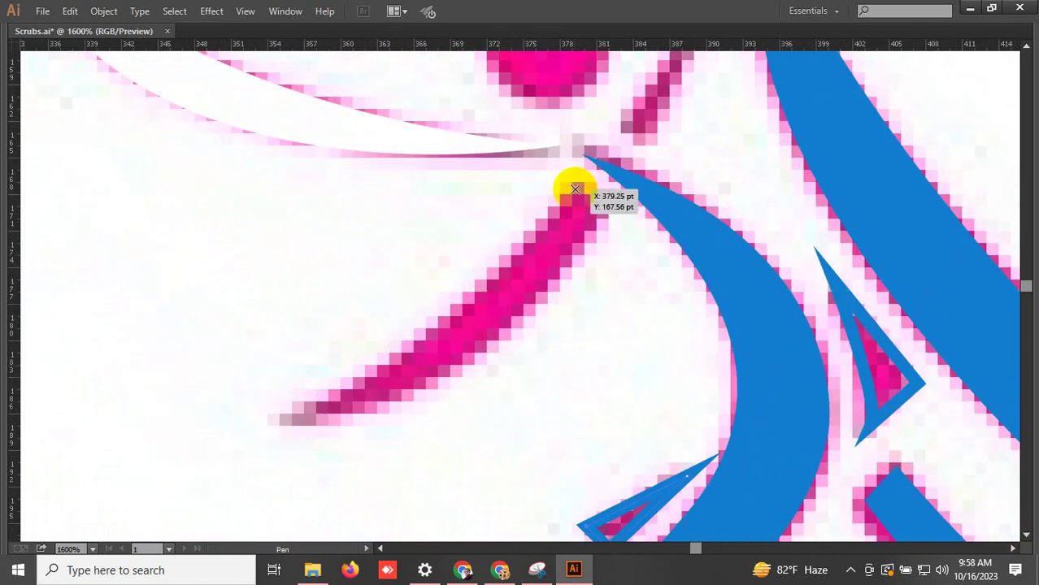
drag(575, 189, 613, 229)
scroll(618, 223, down, 3)
scroll(638, 234, left, 3)
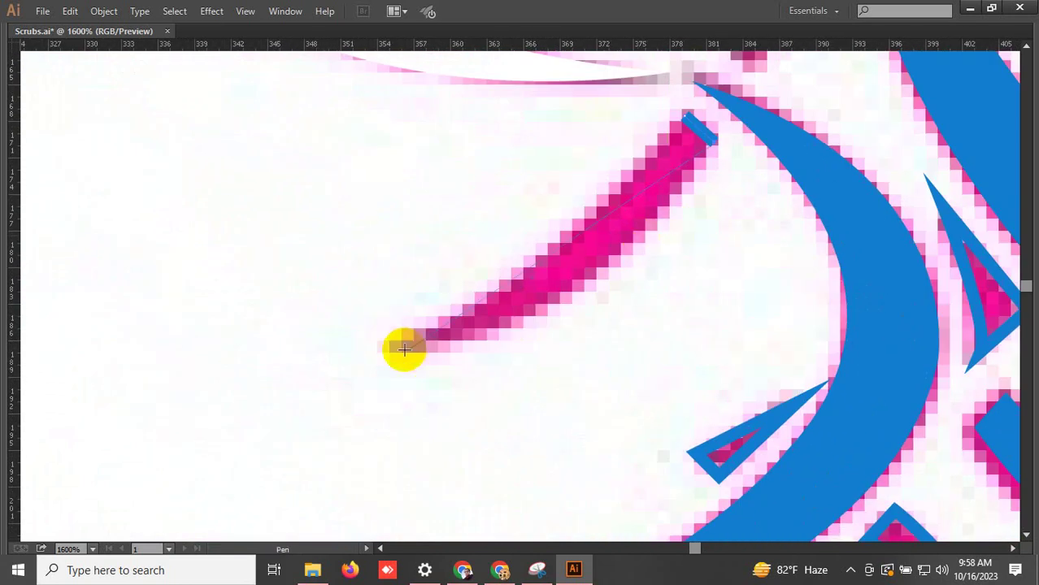
drag(405, 347, 192, 360)
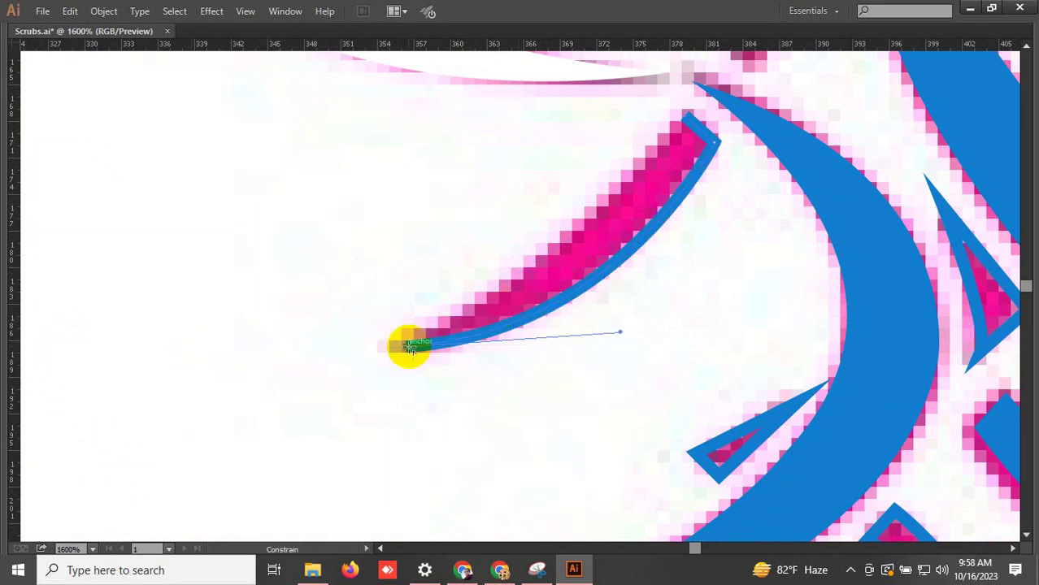
scroll(706, 66, up, 2)
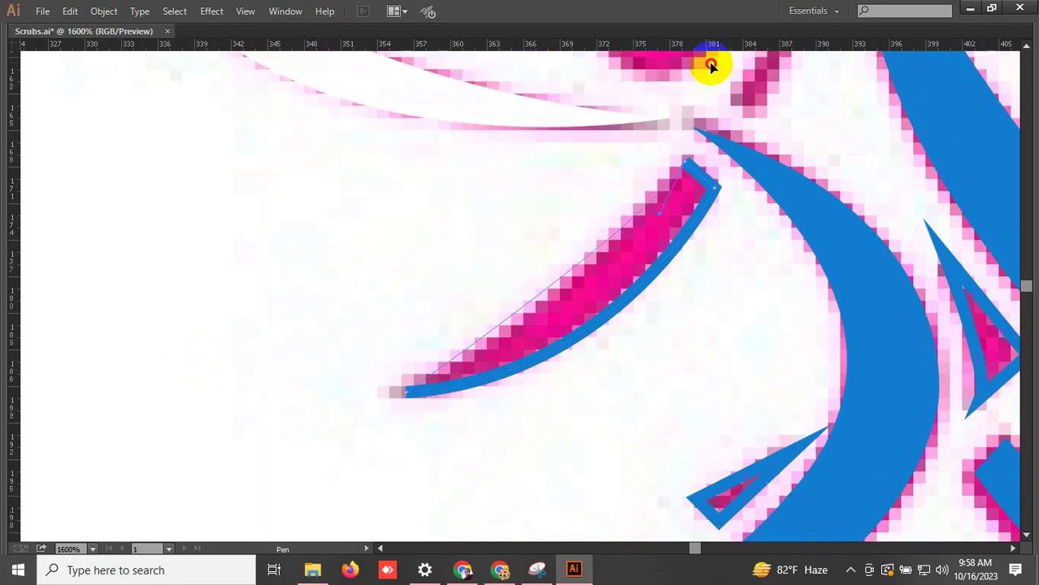
scroll(715, 81, up, 3)
scroll(585, 288, down, 1)
drag(585, 287, 587, 172)
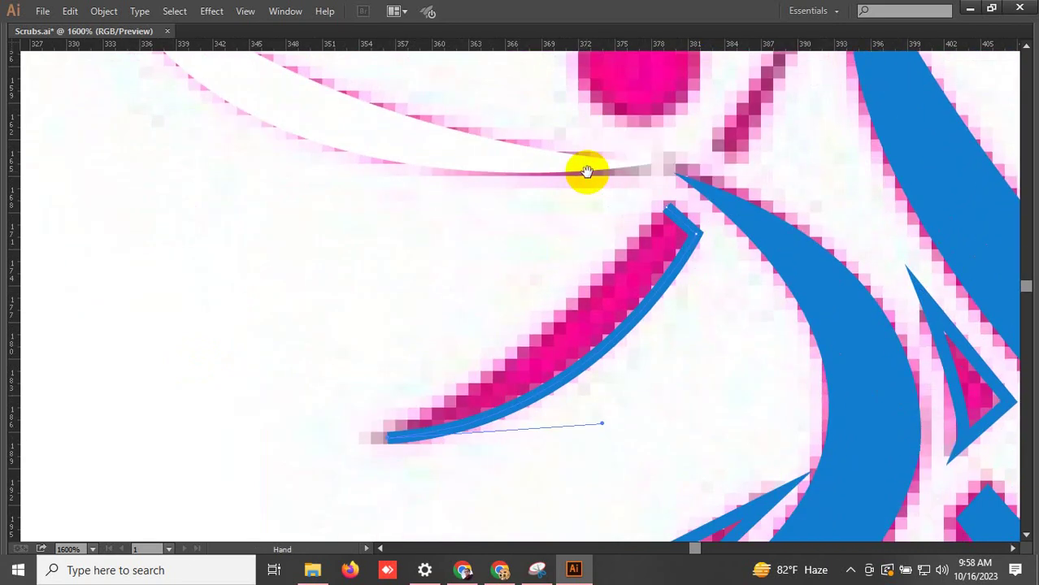
click(666, 209)
drag(729, 159, 757, 112)
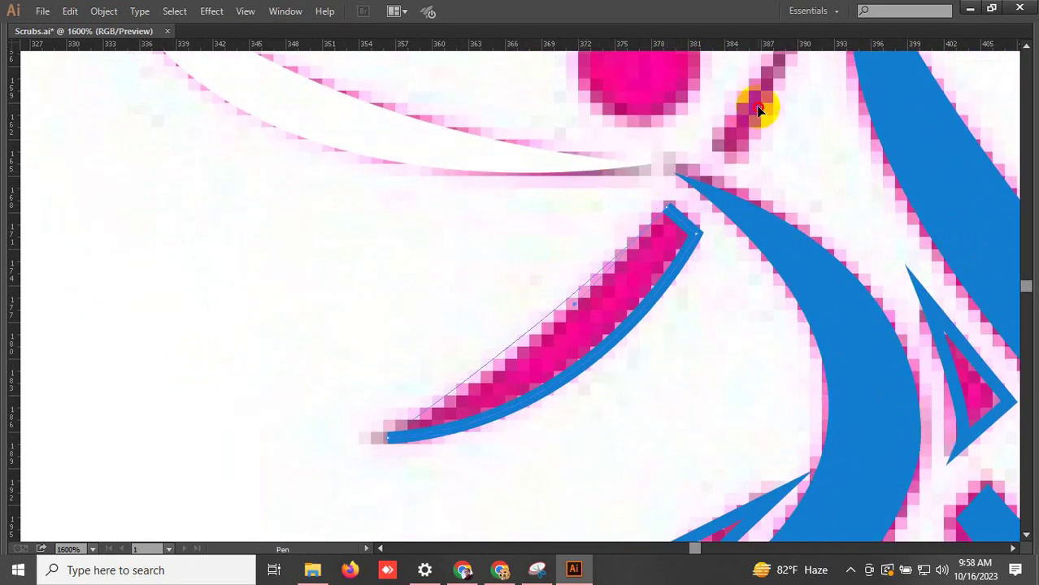
Step: Enclose the thin diagonal dash in a narrow V-shaped outline with a cornered anchor
drag(718, 213, 463, 370)
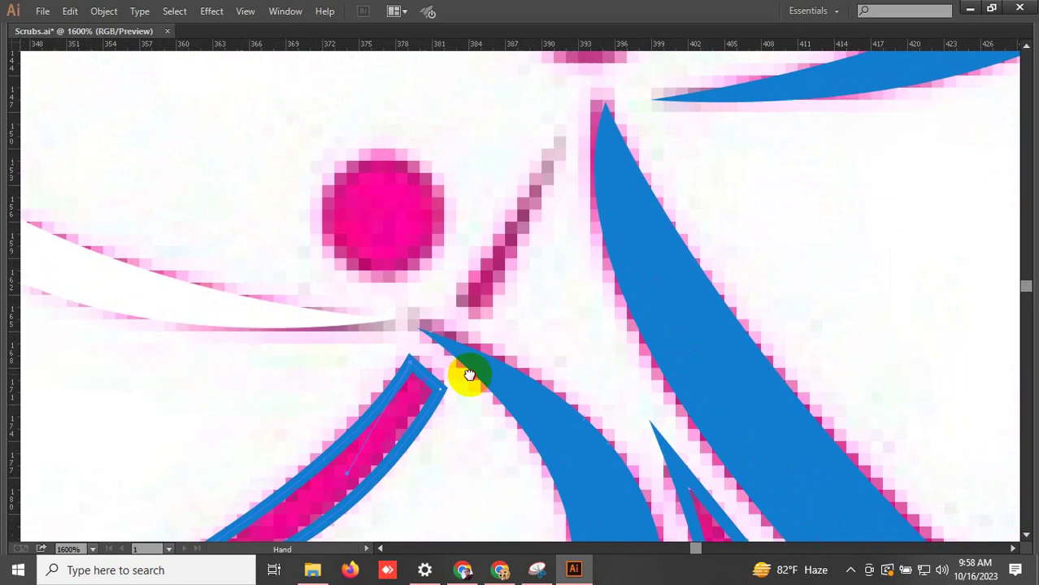
drag(463, 301, 486, 315)
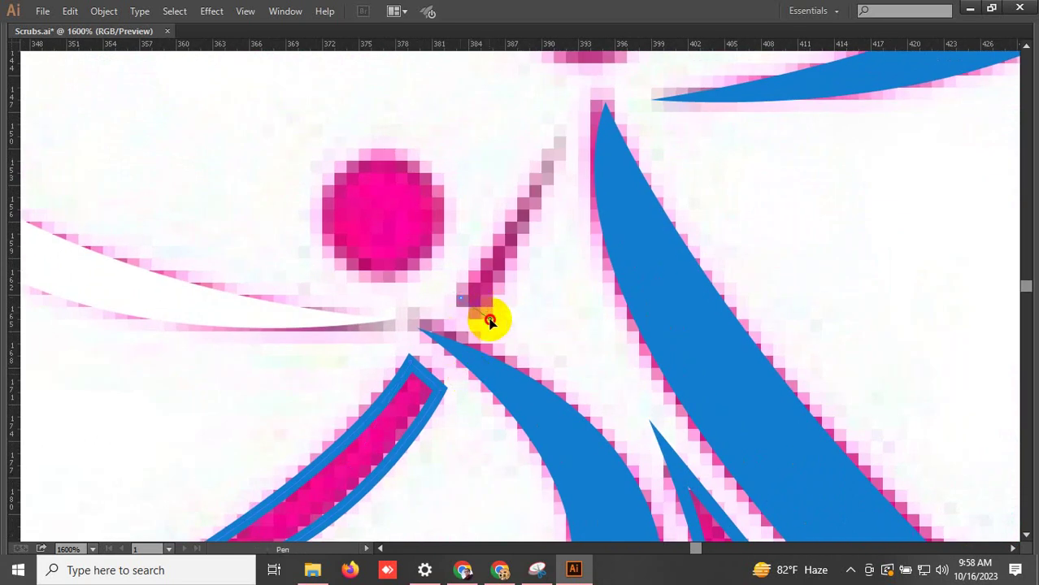
click(489, 319)
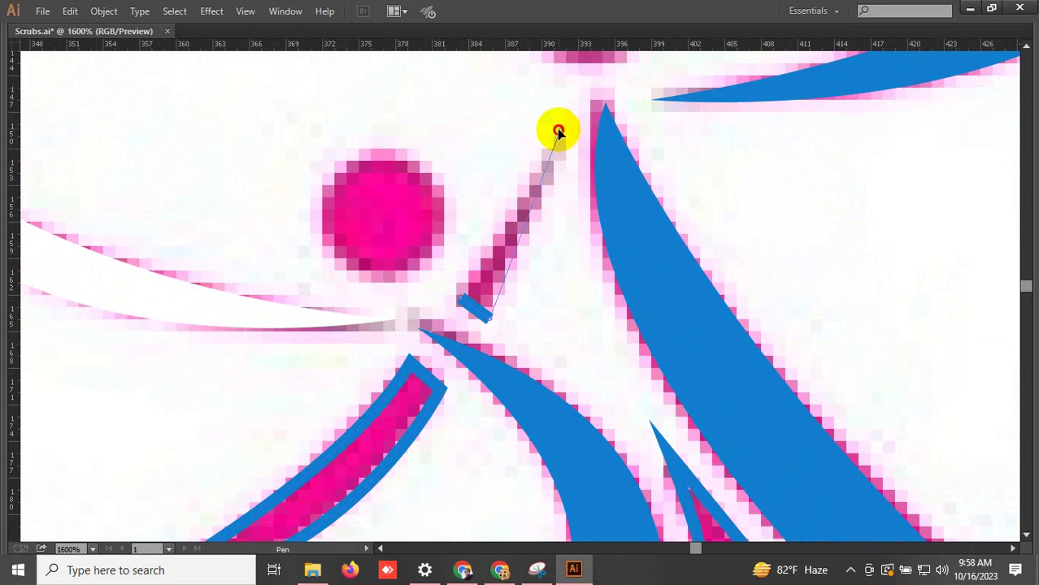
mouse_move(559, 129)
mouse_down()
mouse_move(540, 108)
mouse_move(557, 85)
mouse_up()
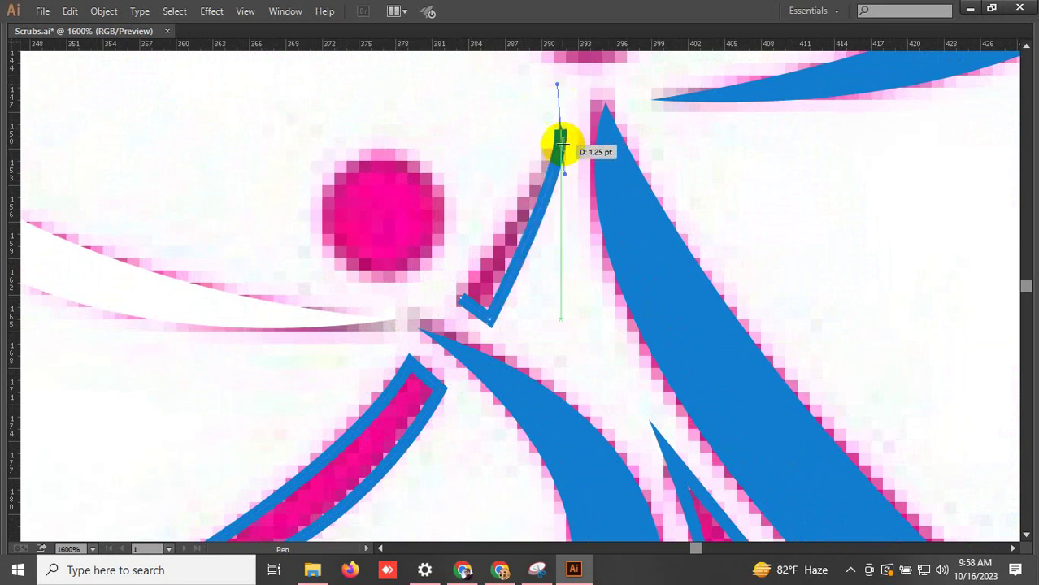
click(559, 132)
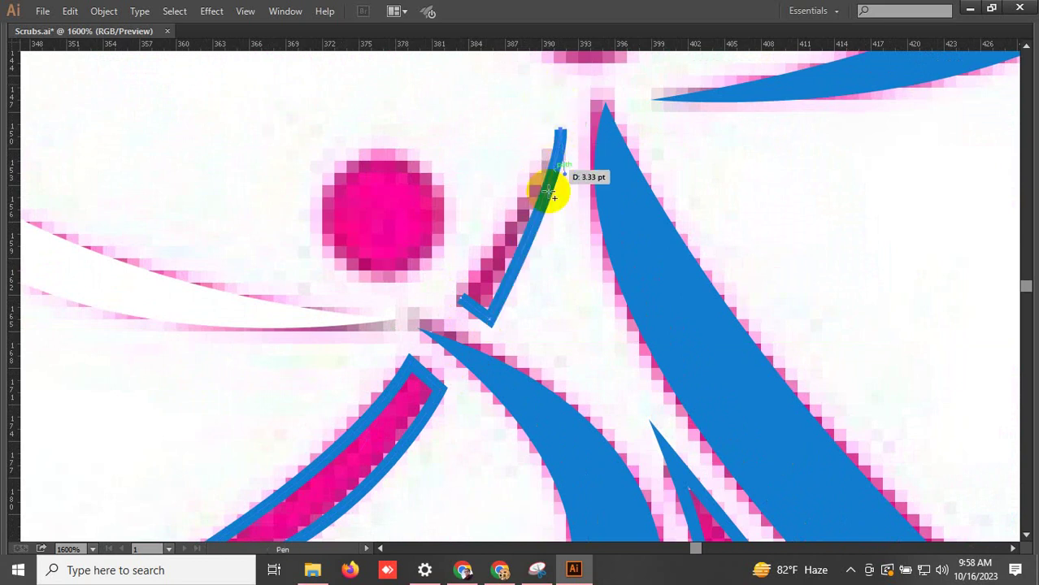
click(461, 301)
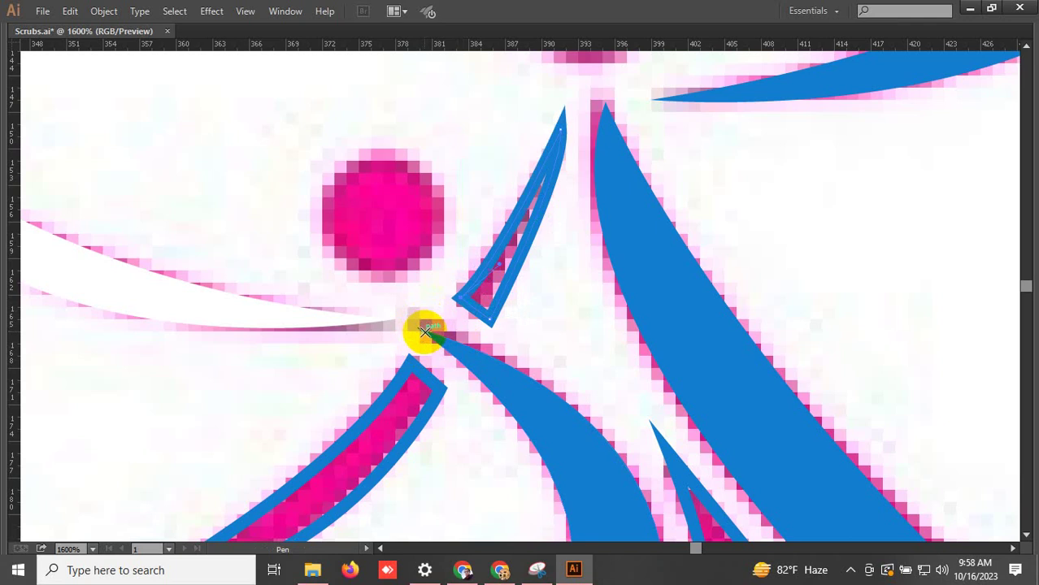
scroll(463, 357, down, 4)
Step: Draw ellipses around the upper and lower pink heads with the Ellipse Tool
scroll(479, 325, down, 1)
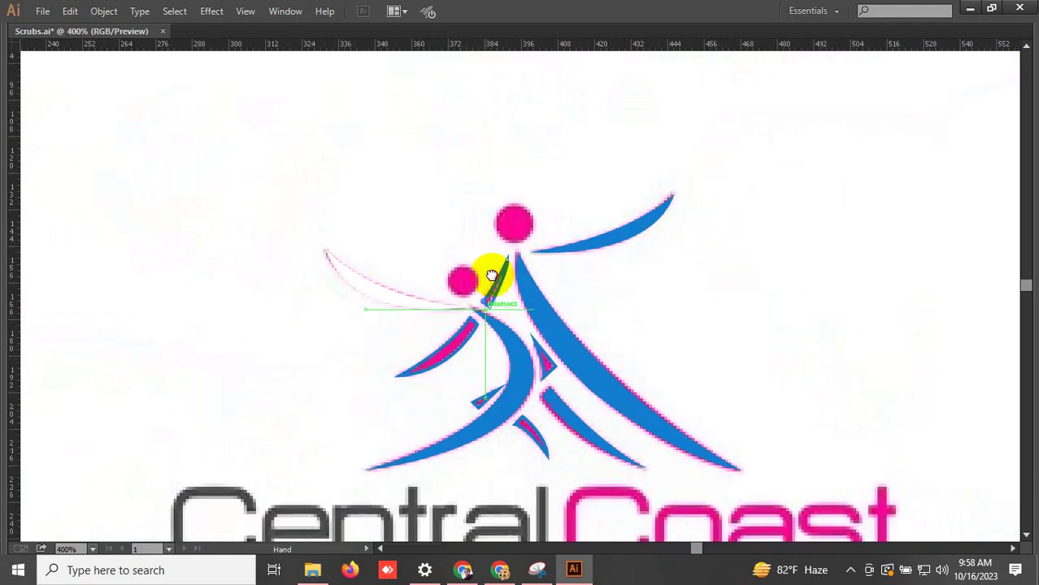
scroll(467, 257, up, 4)
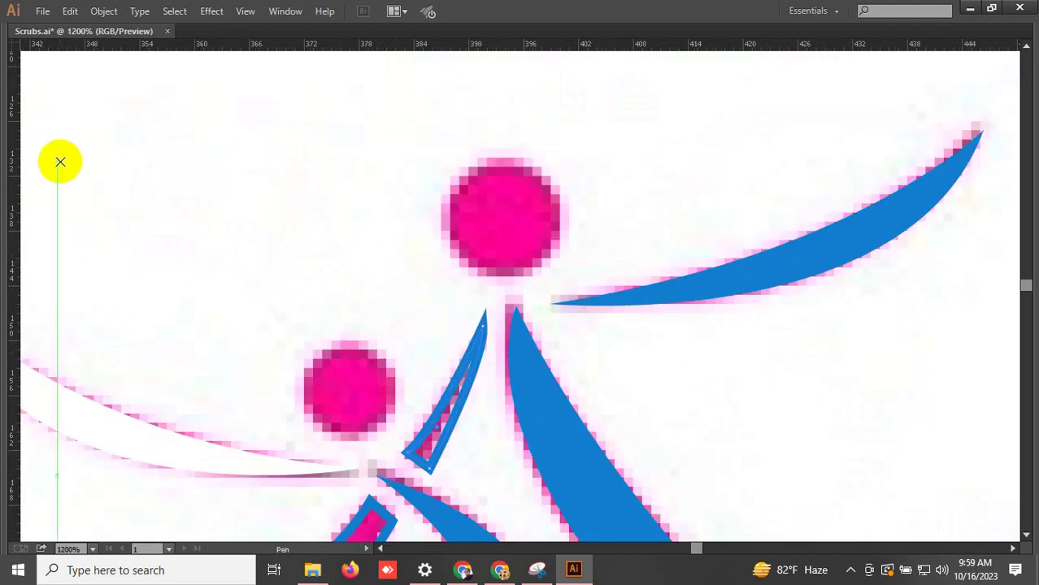
key(Tab)
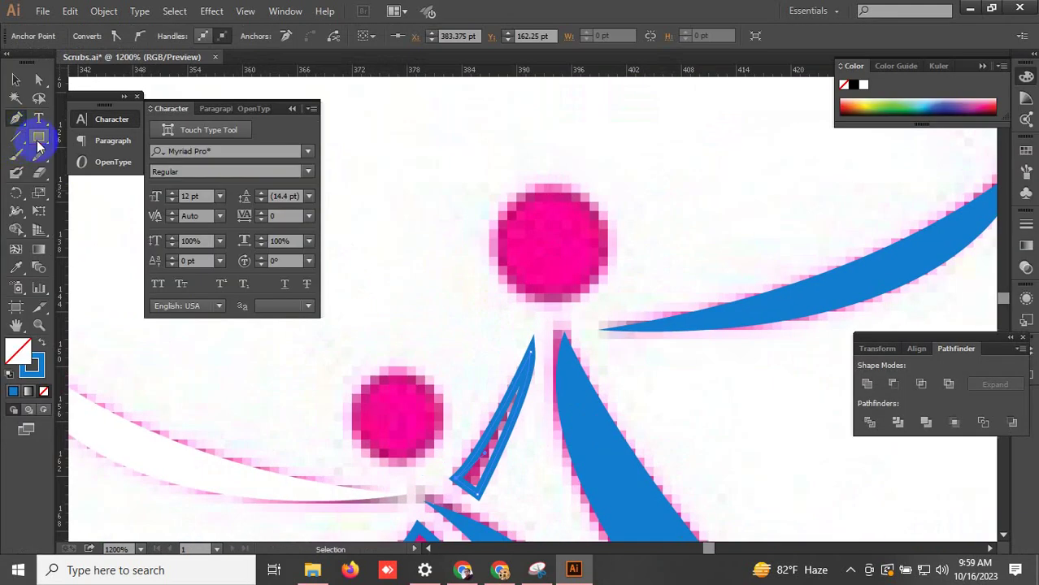
drag(51, 145, 91, 177)
scroll(542, 245, up, 1)
scroll(542, 246, up, 1)
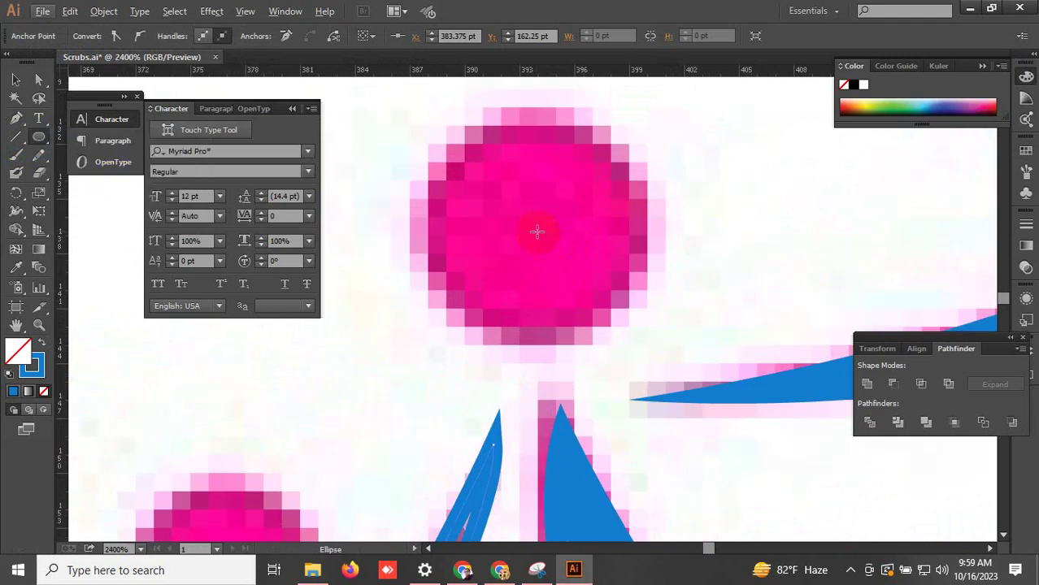
drag(560, 276, 598, 348)
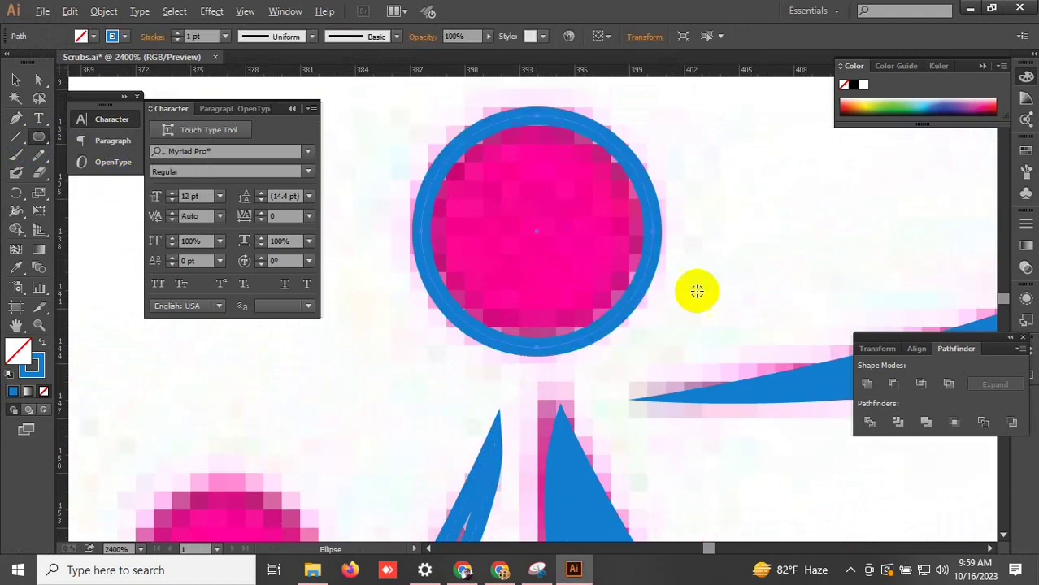
scroll(695, 289, down, 1)
scroll(457, 478, up, 1)
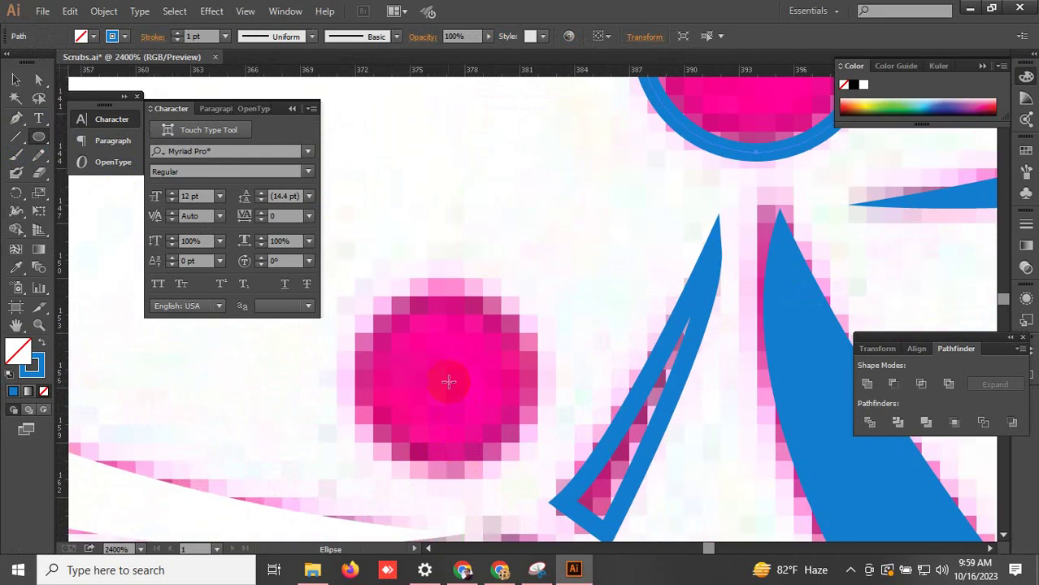
drag(448, 381, 492, 459)
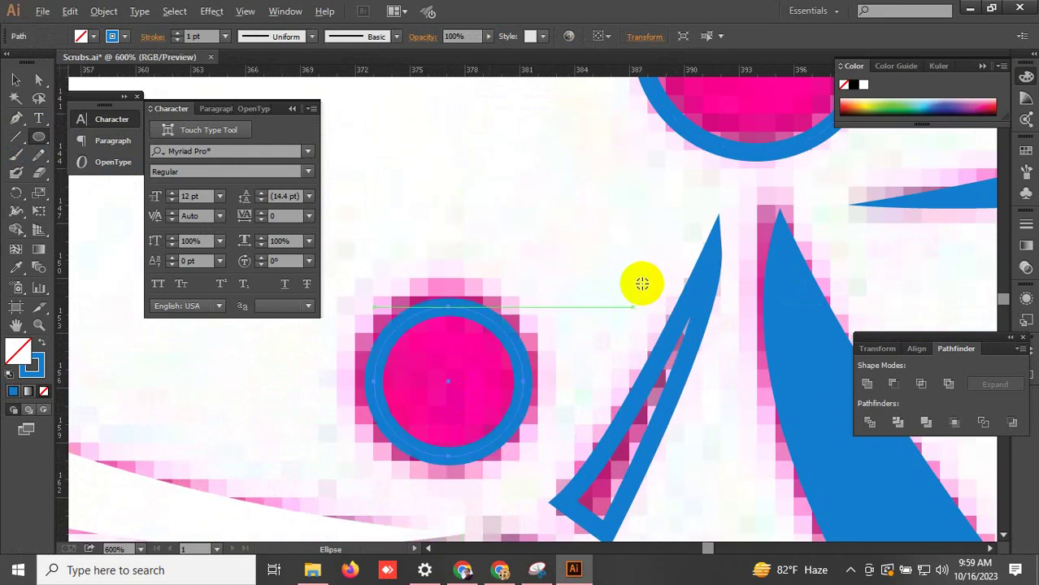
scroll(639, 284, down, 2)
click(16, 79)
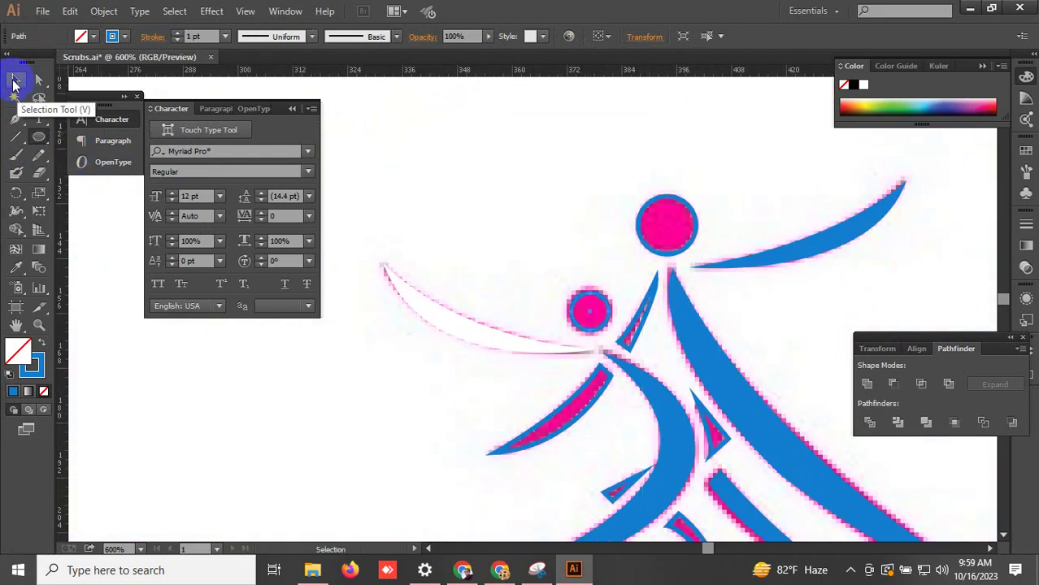
Step: Fill the head circle, left arm, small body piece and lower-right triangle with the figure's solid blue
click(652, 259)
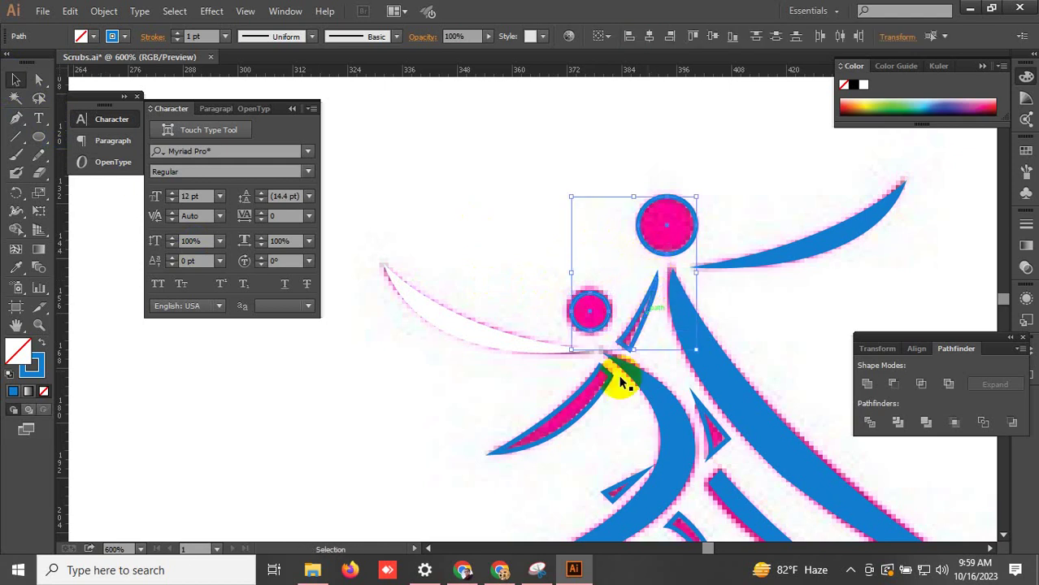
drag(598, 419, 542, 306)
shift+click(536, 300)
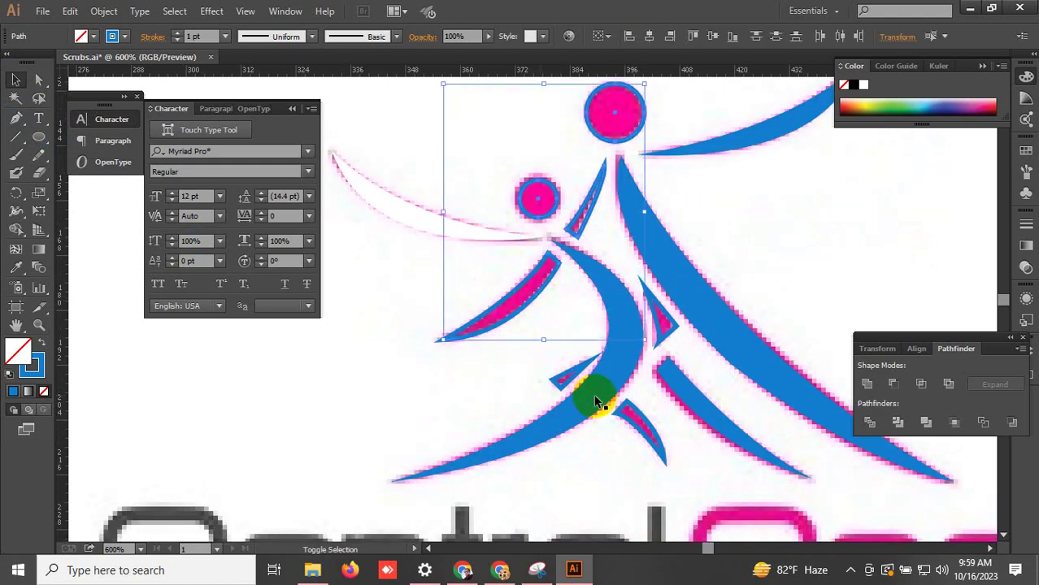
shift+click(579, 375)
shift+click(646, 417)
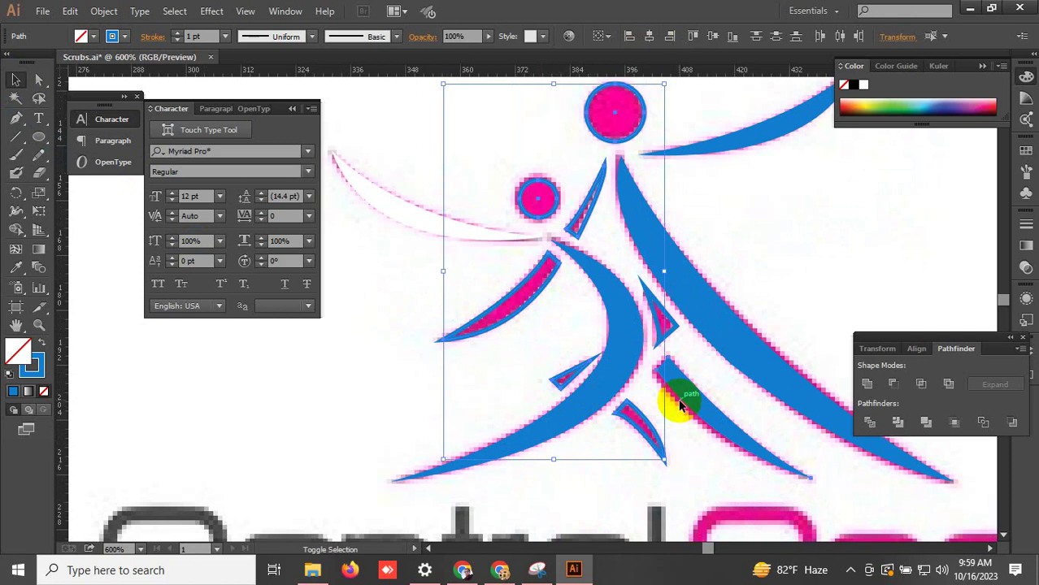
shift+click(681, 406)
click(15, 267)
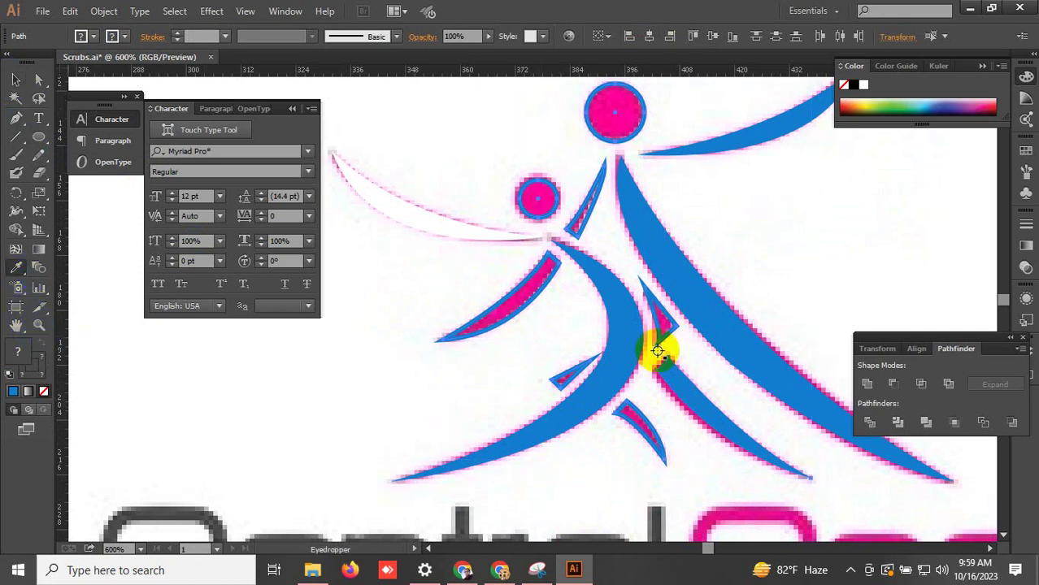
click(687, 297)
key(ctrl+minus)
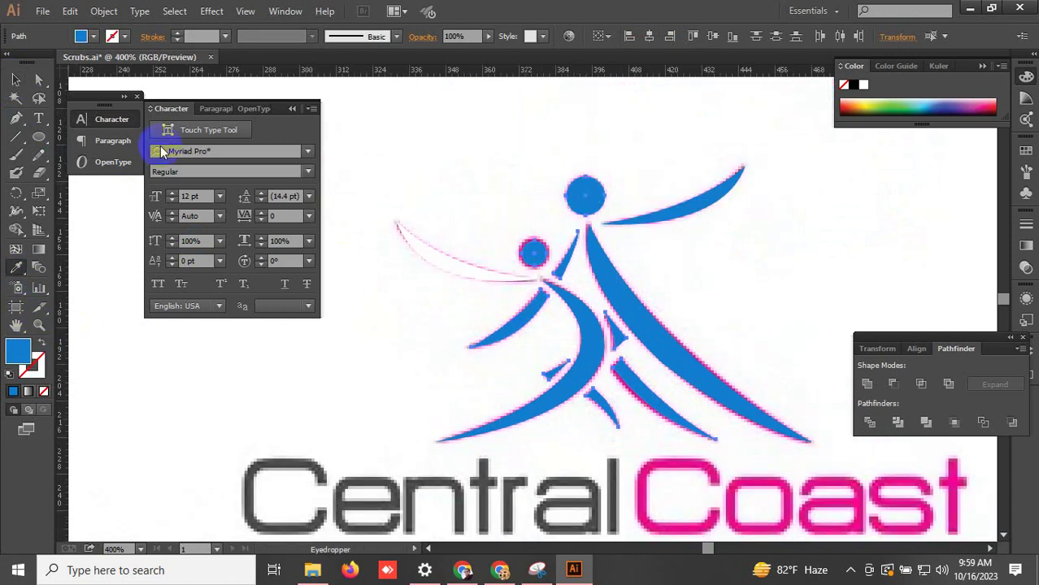
Step: Give the thin curved left arm path the same blue fill
click(18, 82)
click(522, 298)
click(471, 275)
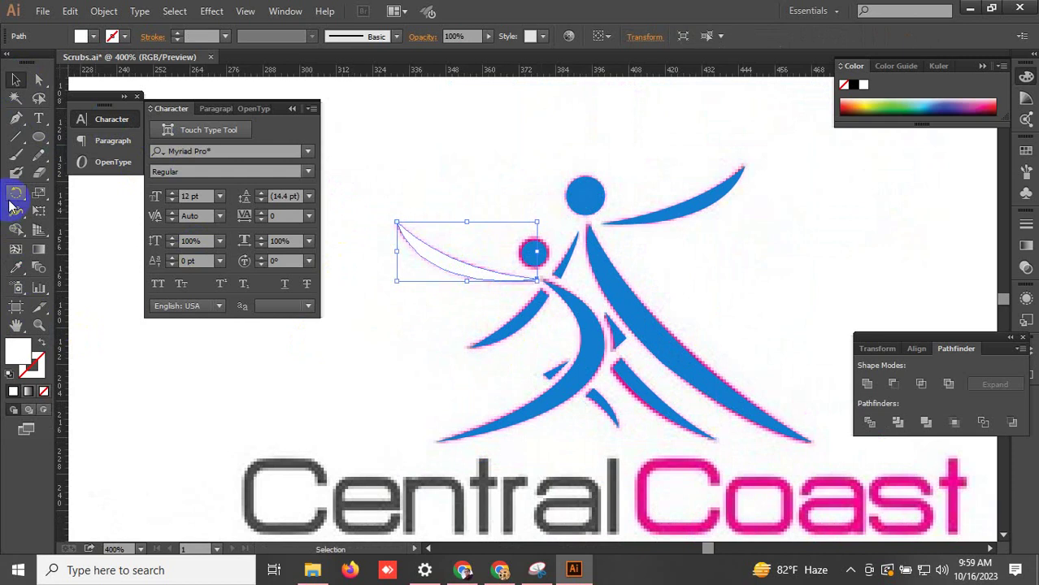
click(16, 267)
click(612, 289)
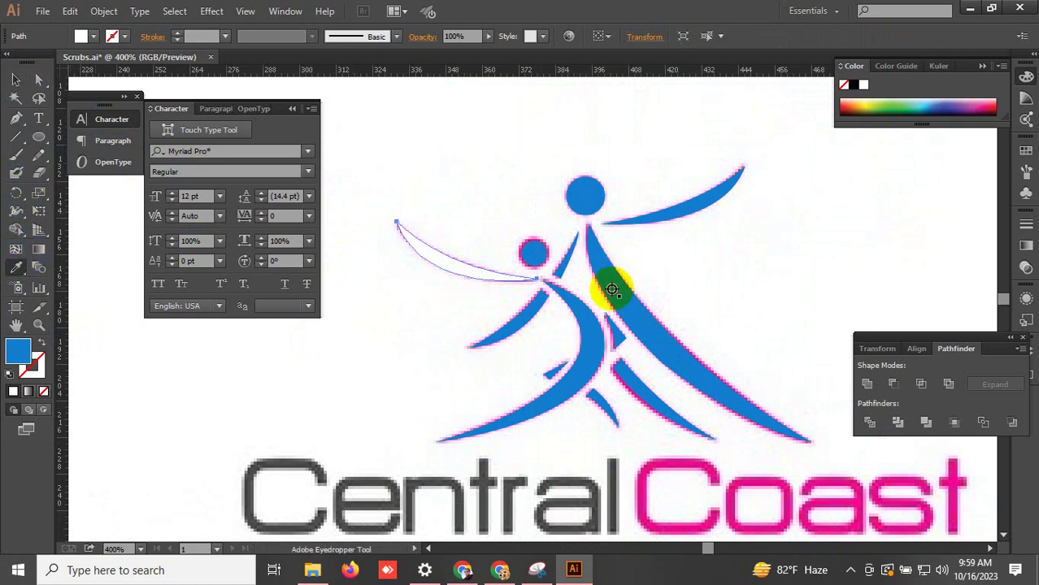
click(18, 79)
Step: Move the whole blue dancer figure onto the artboard centre and enlarge it to about double size
scroll(601, 244, down, 3)
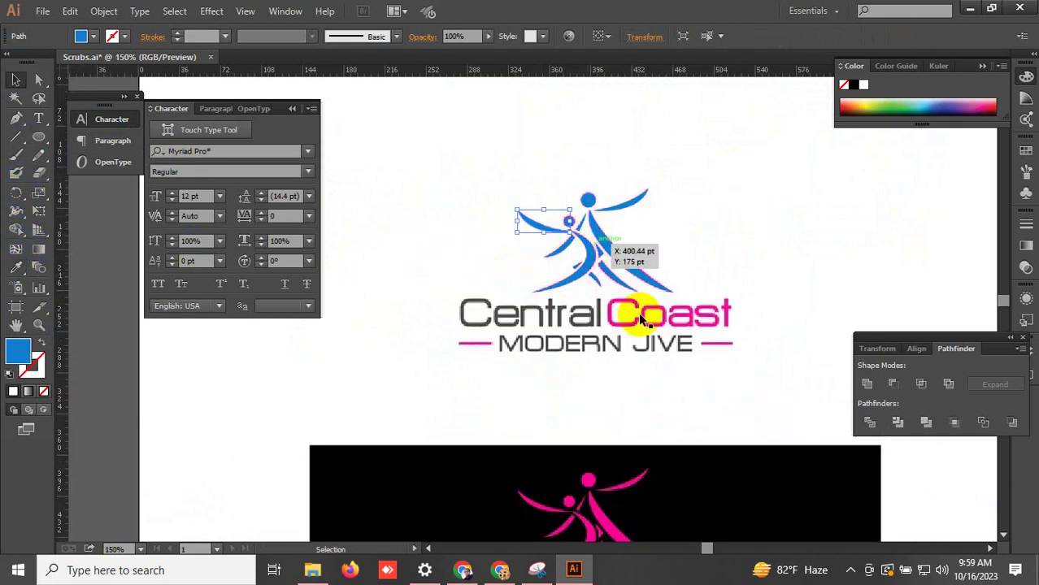
scroll(709, 320, down, 4)
mouse_move(707, 337)
mouse_down()
mouse_move(440, 231)
mouse_move(716, 332)
mouse_up()
scroll(703, 328, up, 3)
scroll(704, 329, up, 1)
scroll(731, 358, right, 2)
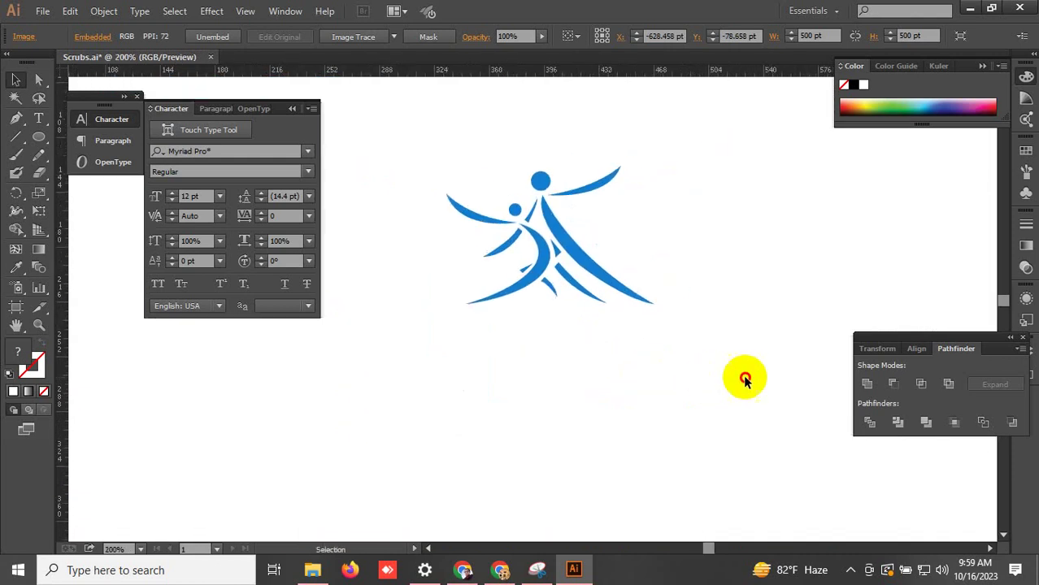
drag(726, 370, 406, 146)
scroll(577, 260, down, 1)
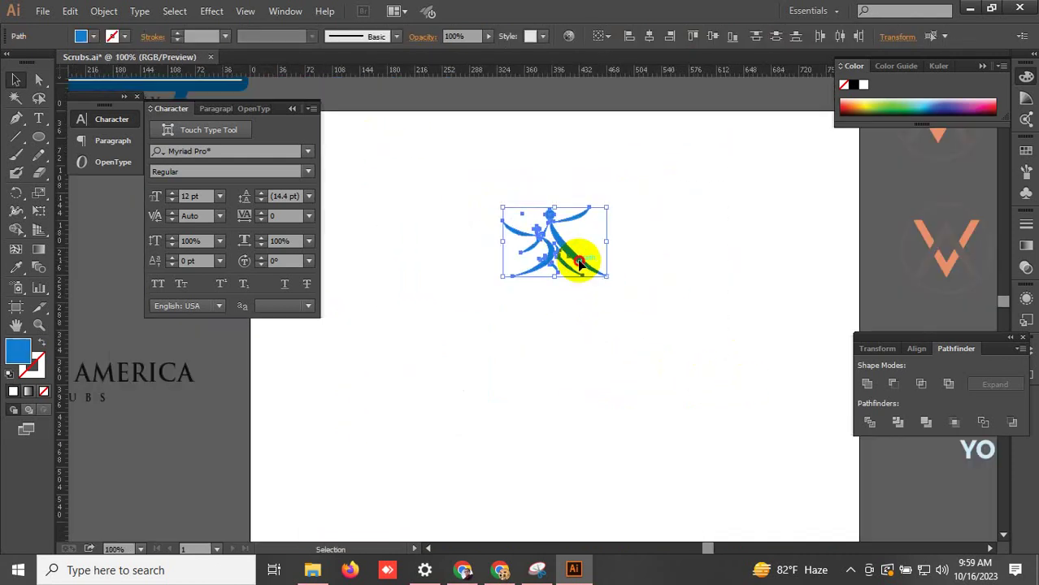
mouse_move(579, 262)
mouse_down()
mouse_move(630, 353)
mouse_move(696, 382)
mouse_up()
click(712, 425)
Step: Delete the tiny stray path at the left arm tip
scroll(601, 292, left, 1)
drag(537, 186, 475, 254)
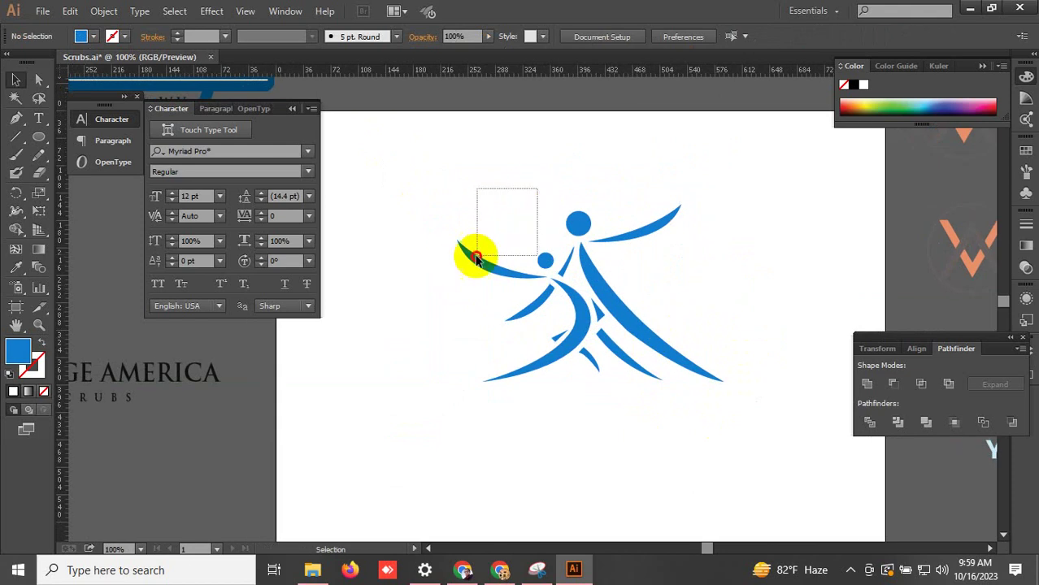
key(Delete)
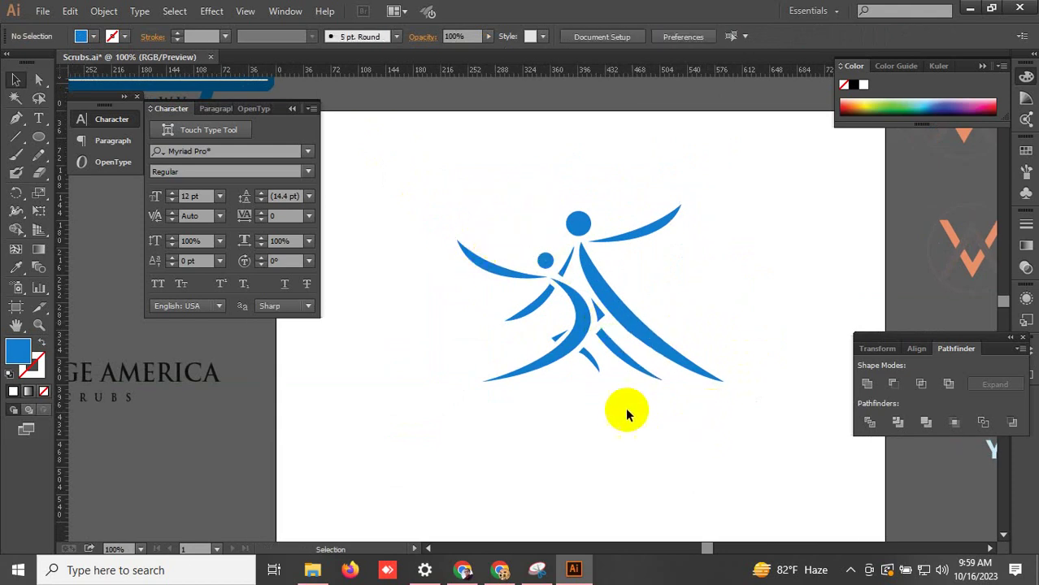
scroll(625, 407, down, 5)
scroll(621, 405, up, 7)
scroll(633, 408, up, 2)
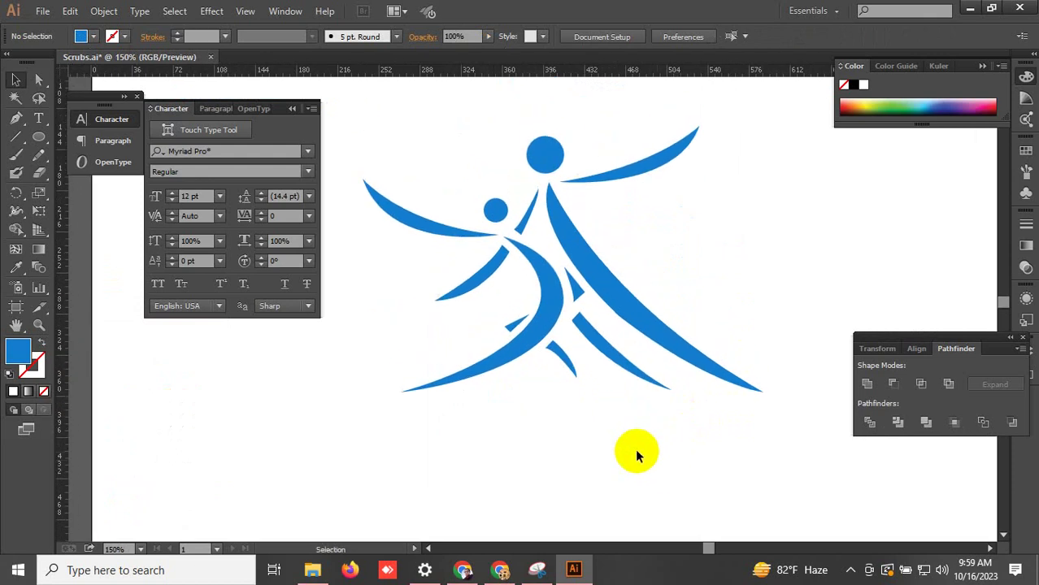
scroll(636, 453, down, 2)
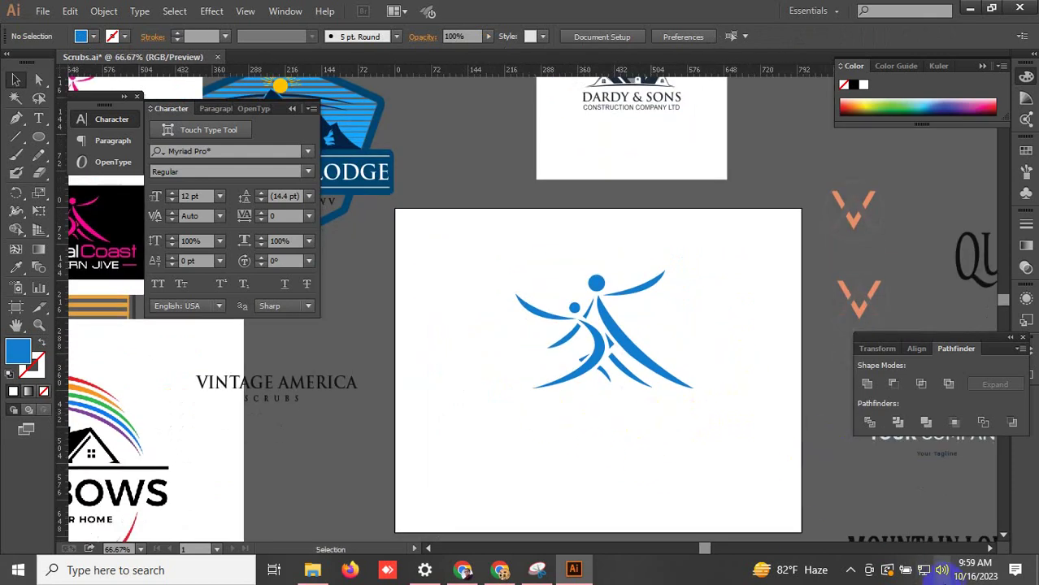
Step: Show the black dancer logo above the DANCE EMPOWERMENT ASSOCIATES text at 150%, centred in view
click(851, 569)
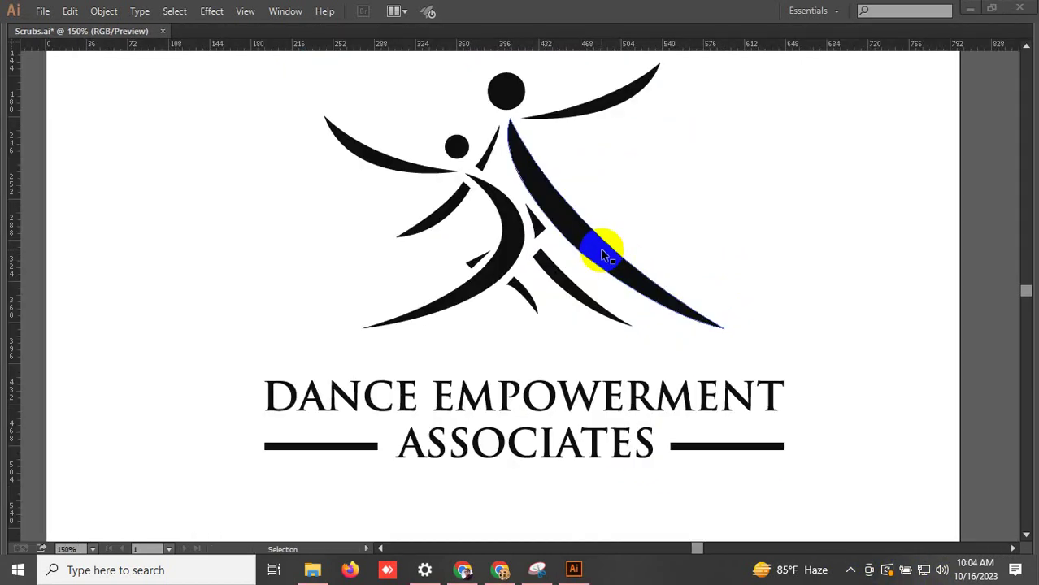
scroll(599, 279, down, 1)
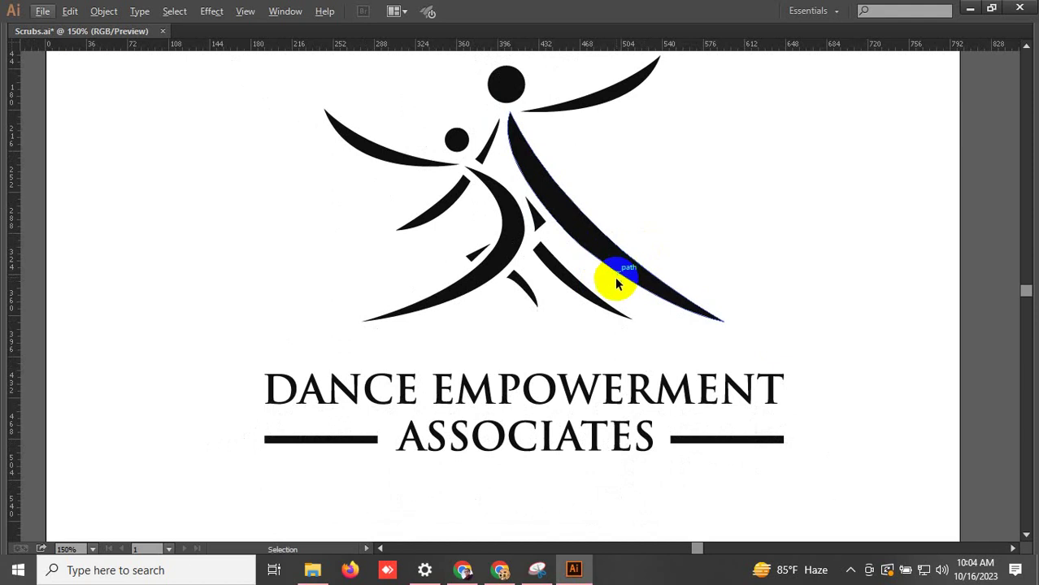
drag(706, 234, 661, 271)
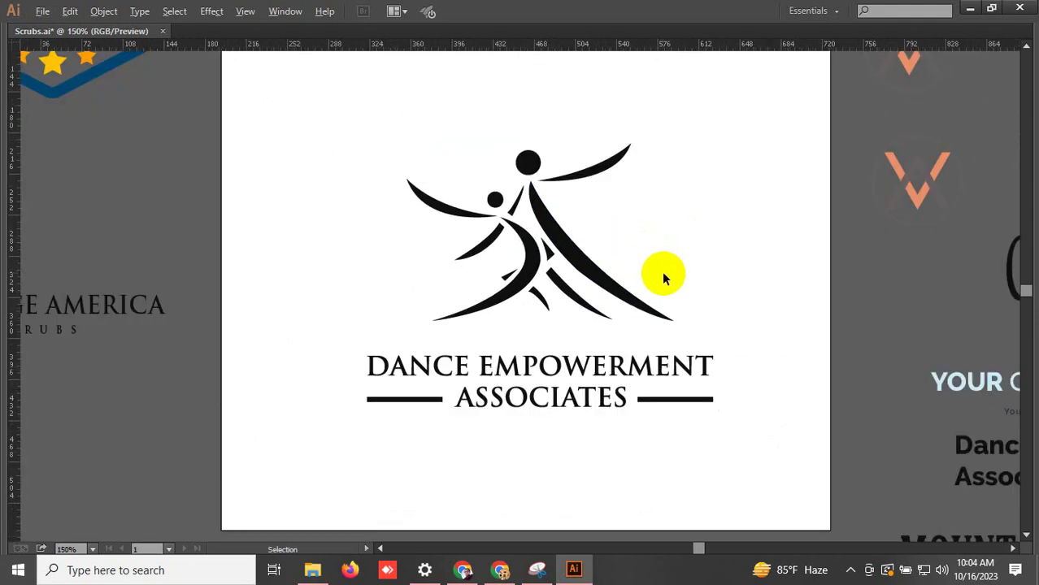